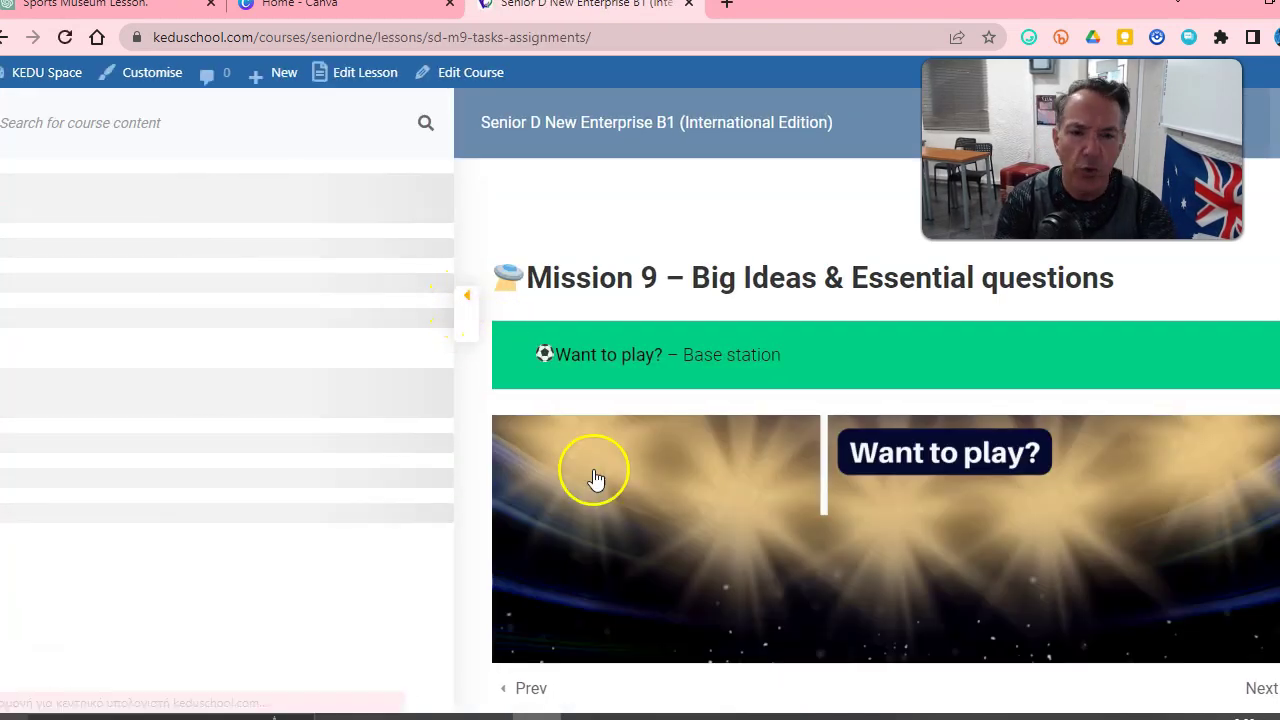
- Review the Mission 9 lesson page, from the big idea questions through the discussion task to the tasks and assignments table
scroll(597, 472, "down", 8)
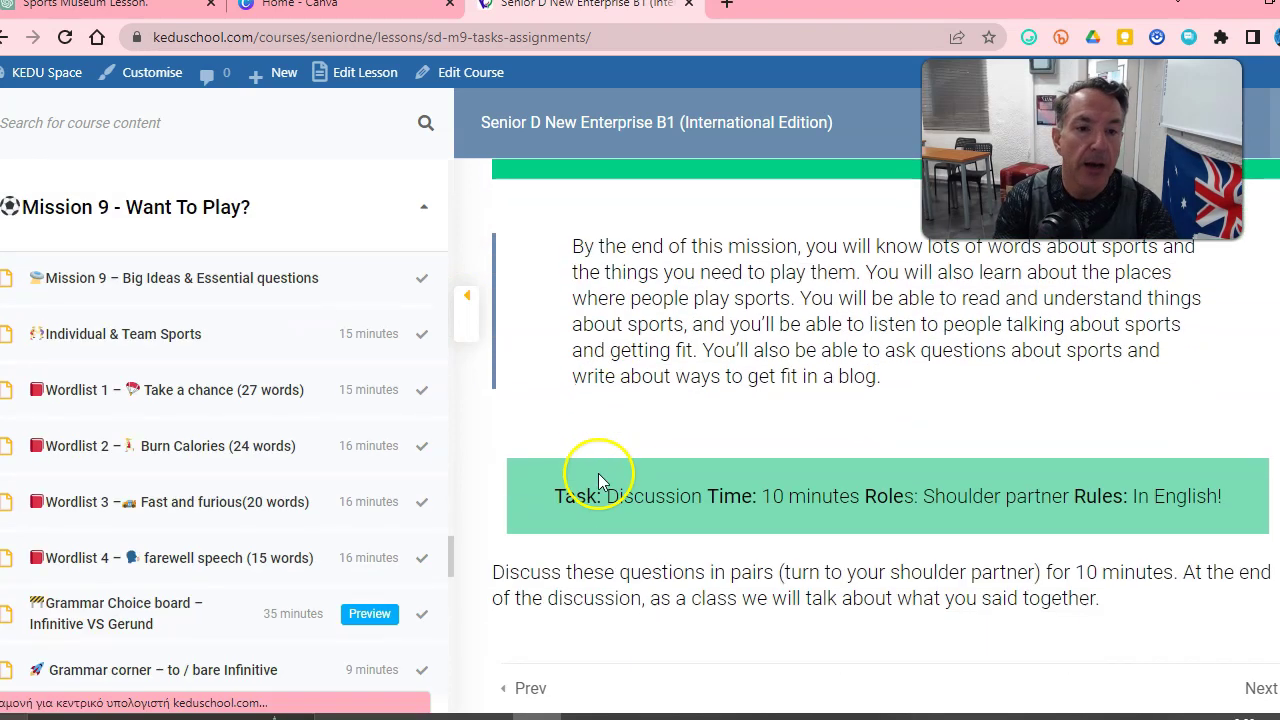
scroll(598, 473, "up", 1)
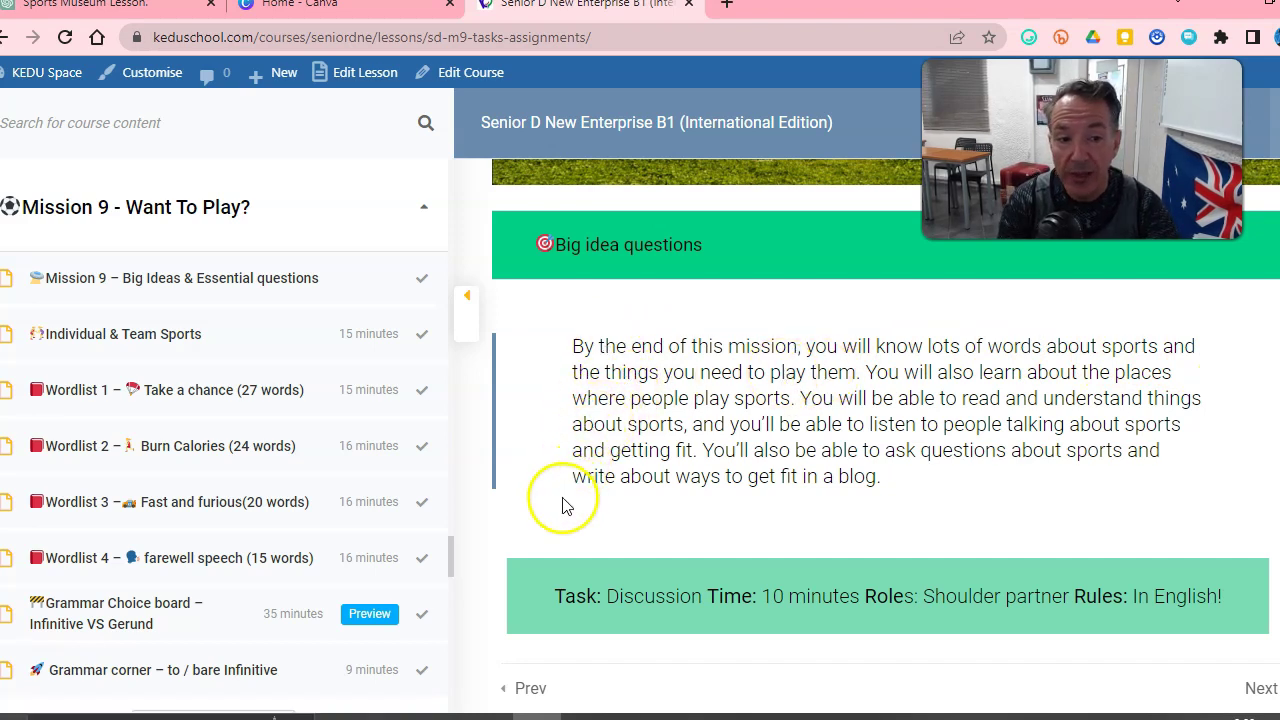
scroll(562, 505, "down", 1)
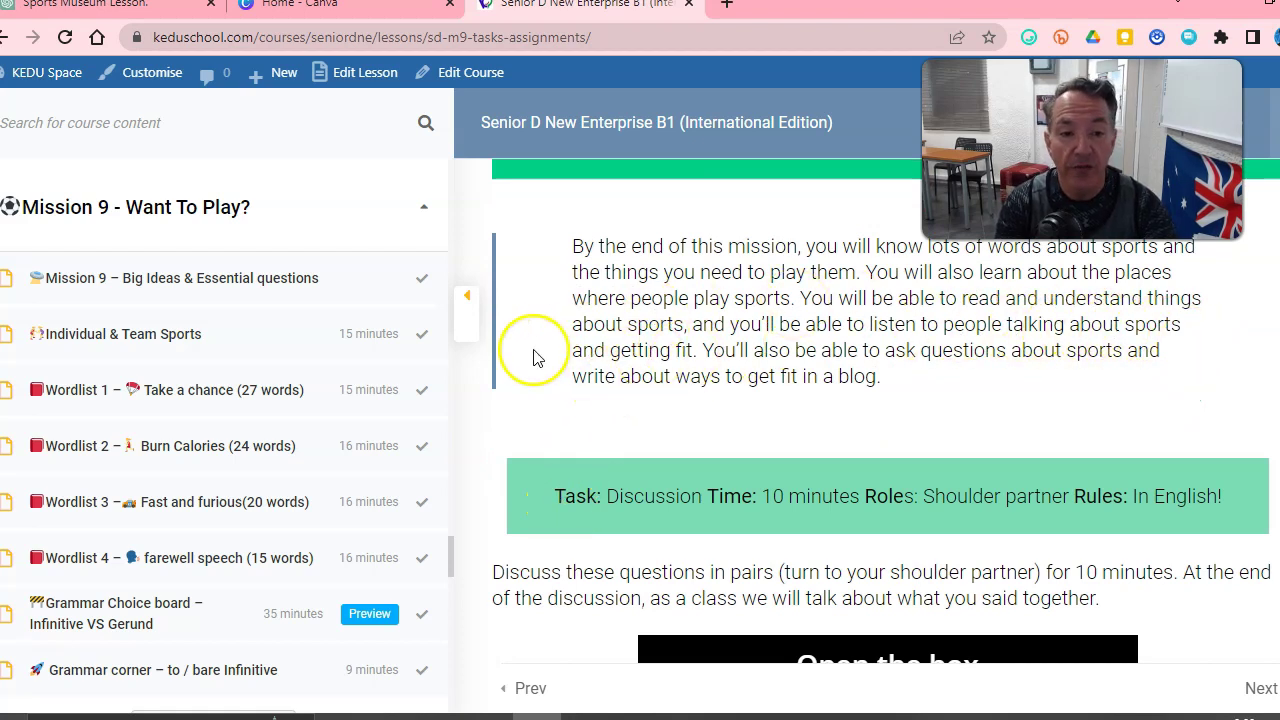
scroll(520, 430, "down", 1)
scroll(522, 430, "down", 6)
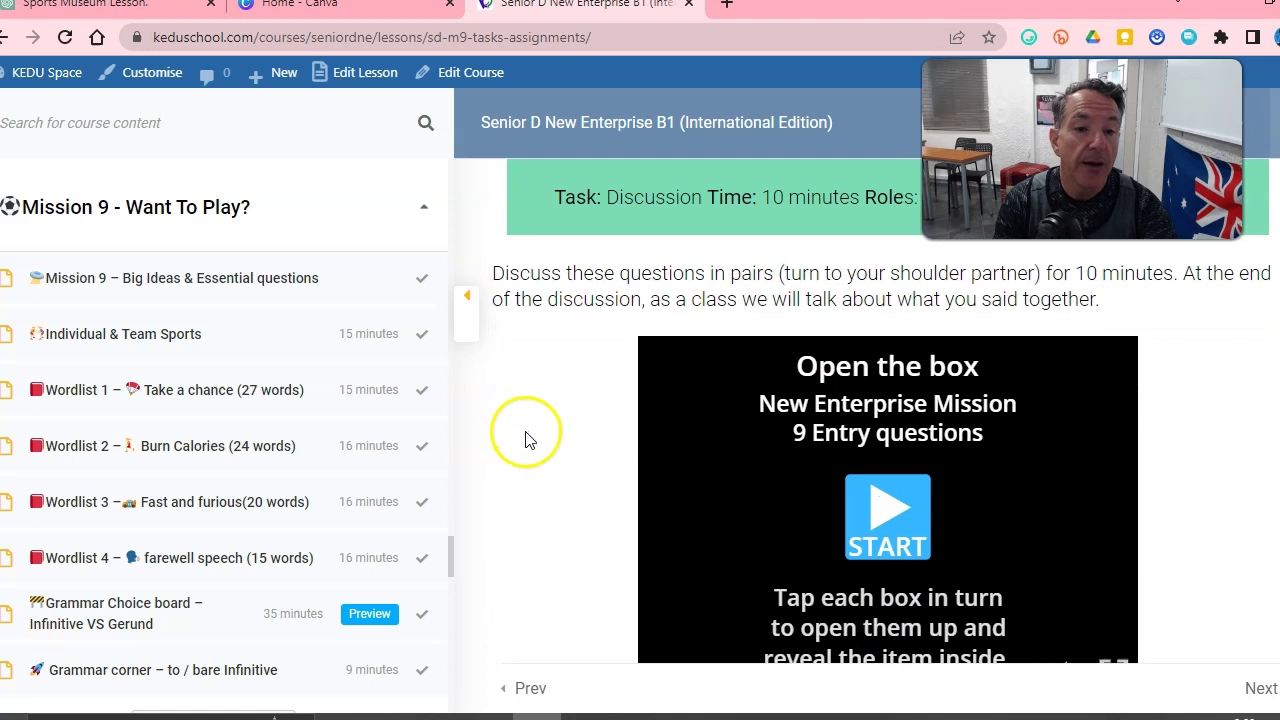
scroll(530, 486, "down", 1)
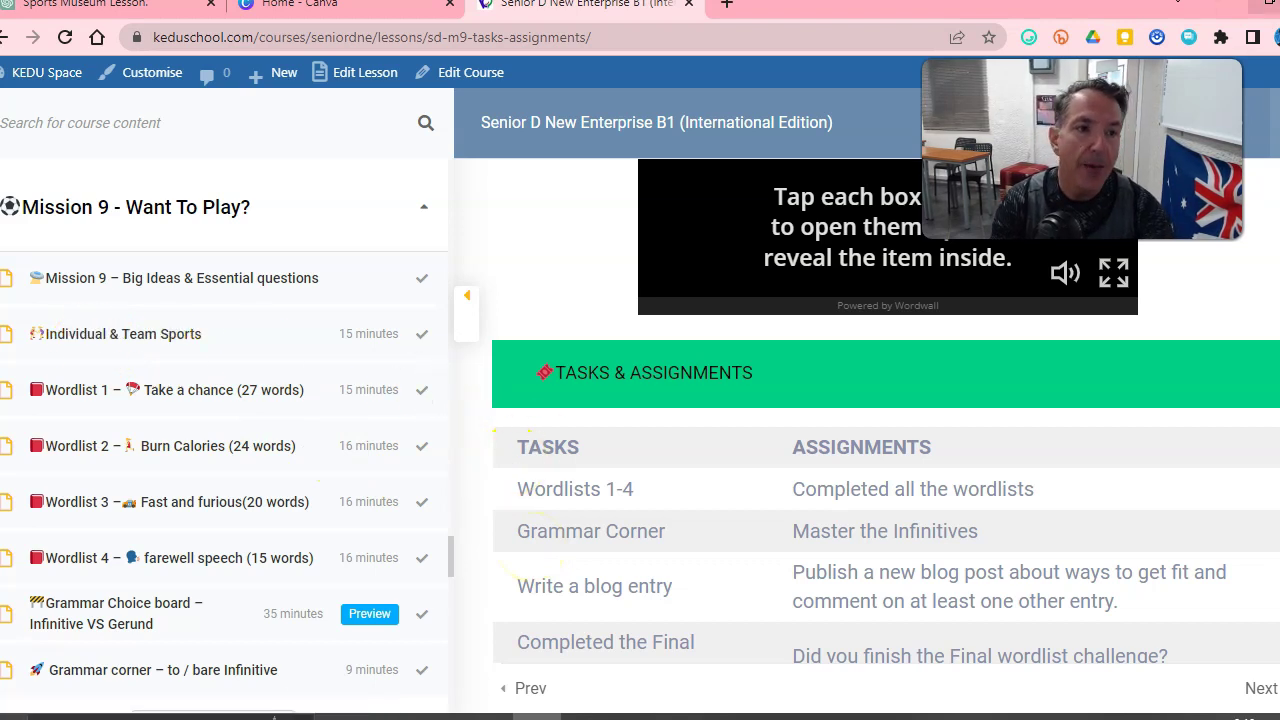
- Switch to the digital coursebook, open the 9a Sports & Equipment vocabulary, reveal all answers to exercise 1a and advance to exercise 1b
left_click(1240, 17)
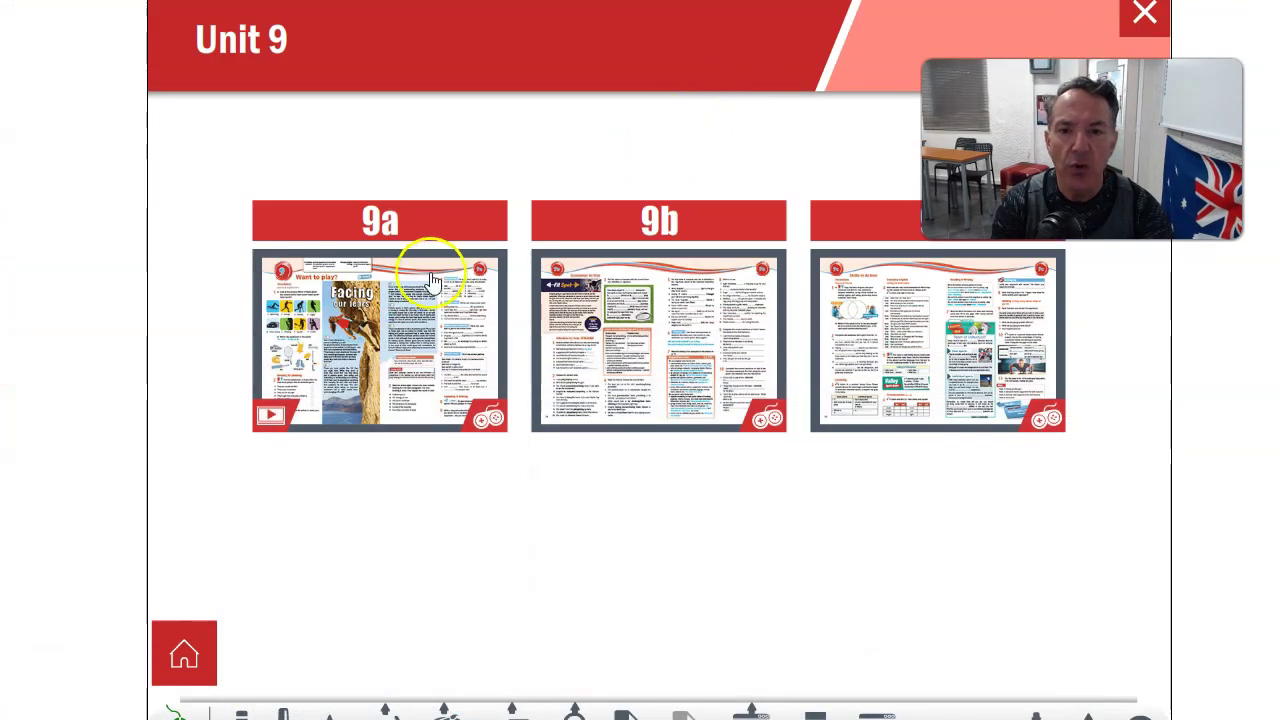
left_click(434, 271)
left_click(320, 292)
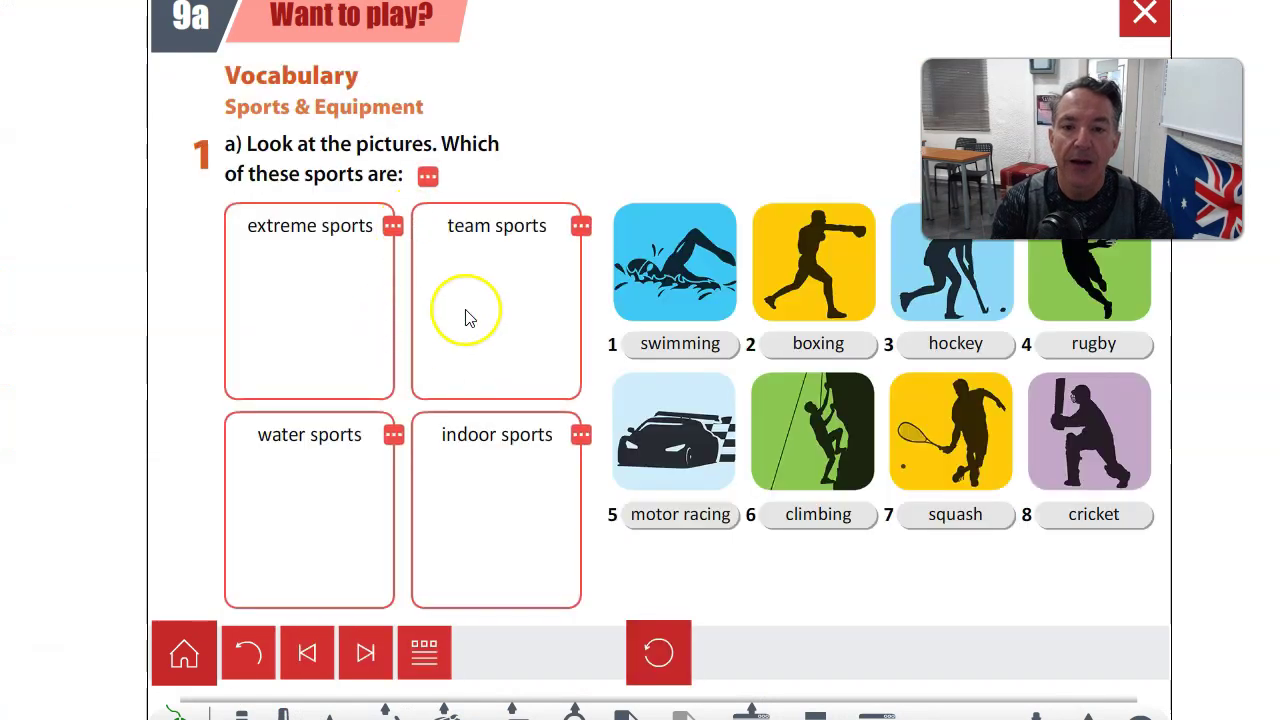
left_click(429, 177)
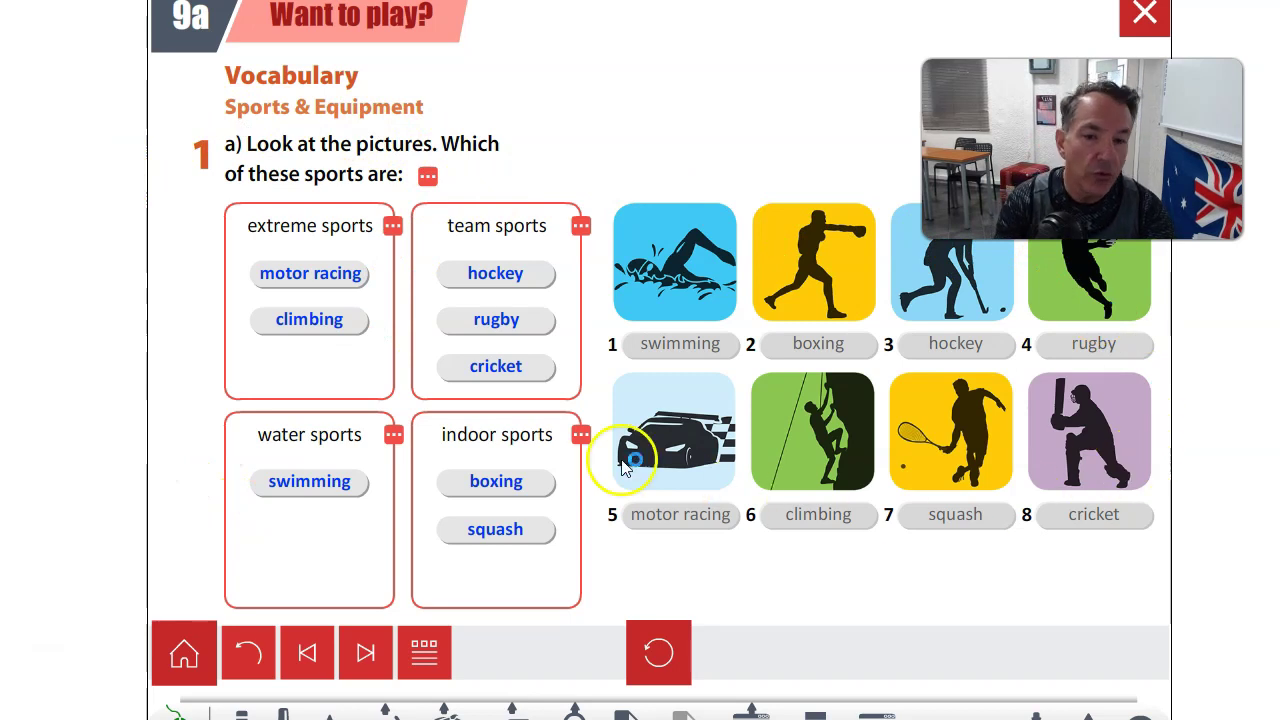
left_click(362, 652)
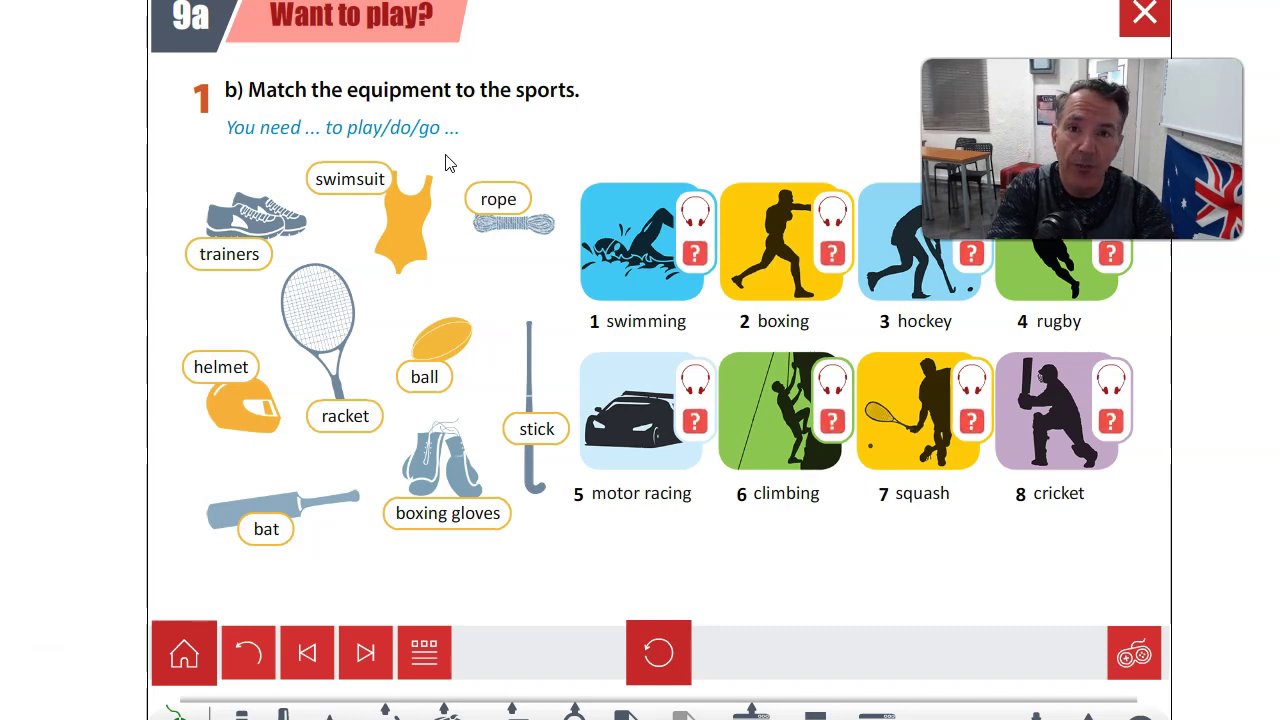
- Return to the course page to review the Mission 9 tasks and badge criteria, and bring up the Sports Museum Lesson chat in ChatGPT
key("alt+Tab")
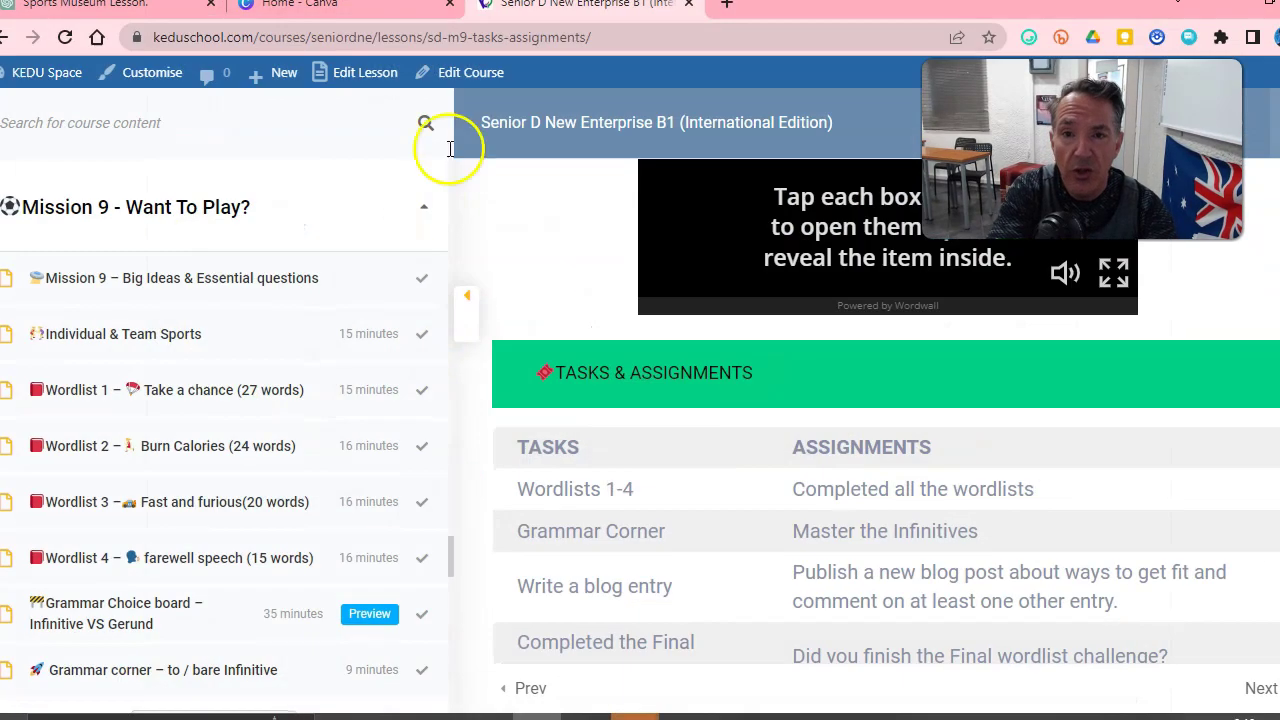
scroll(577, 487, "down", 1)
scroll(577, 487, "down", 3)
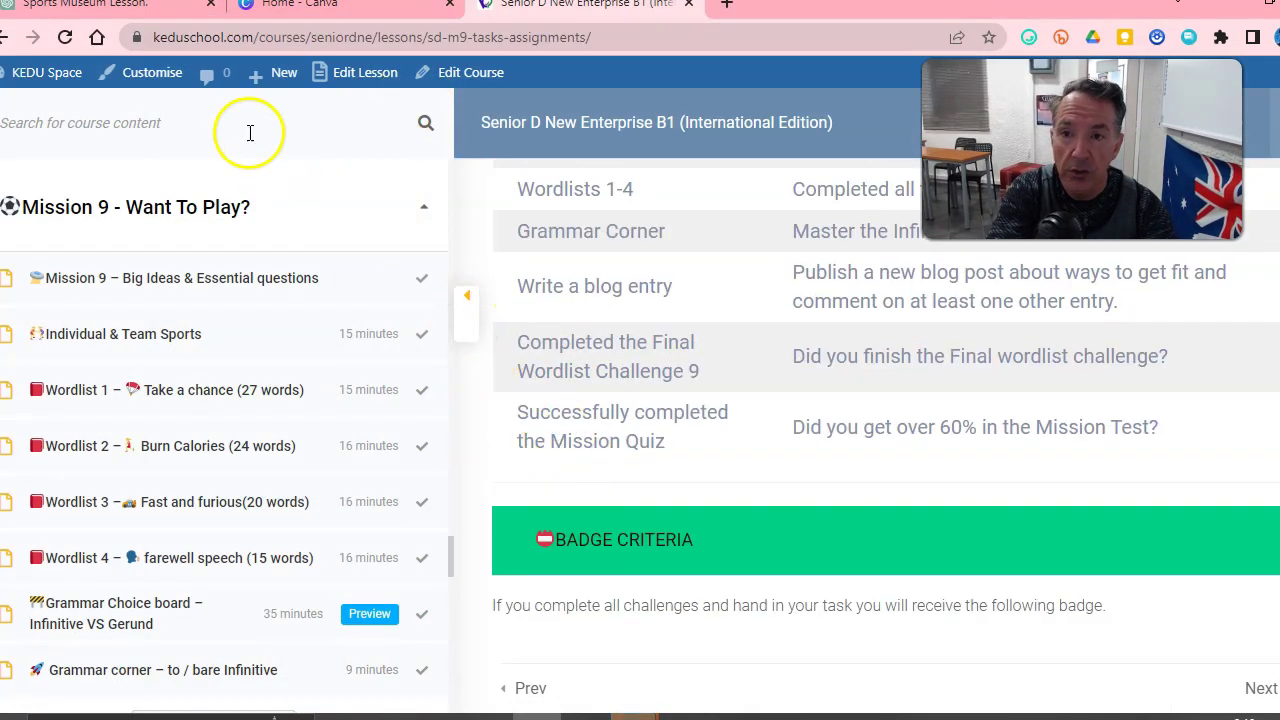
left_click(105, 8)
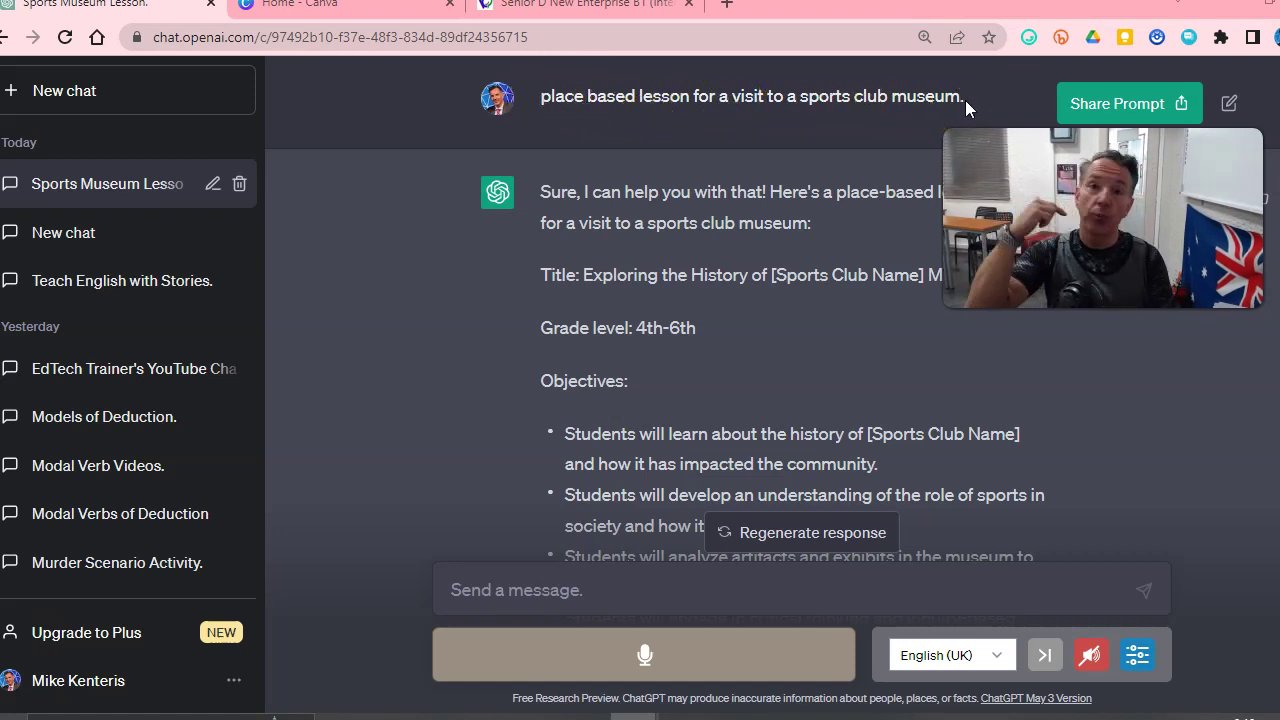
- Search Google in a new tab for "panlesviakos syllogo museum" and accept the suggested Greek spelling "παλλεσβιακος συλλογοσ museum"
left_click(724, 14)
type("pa")
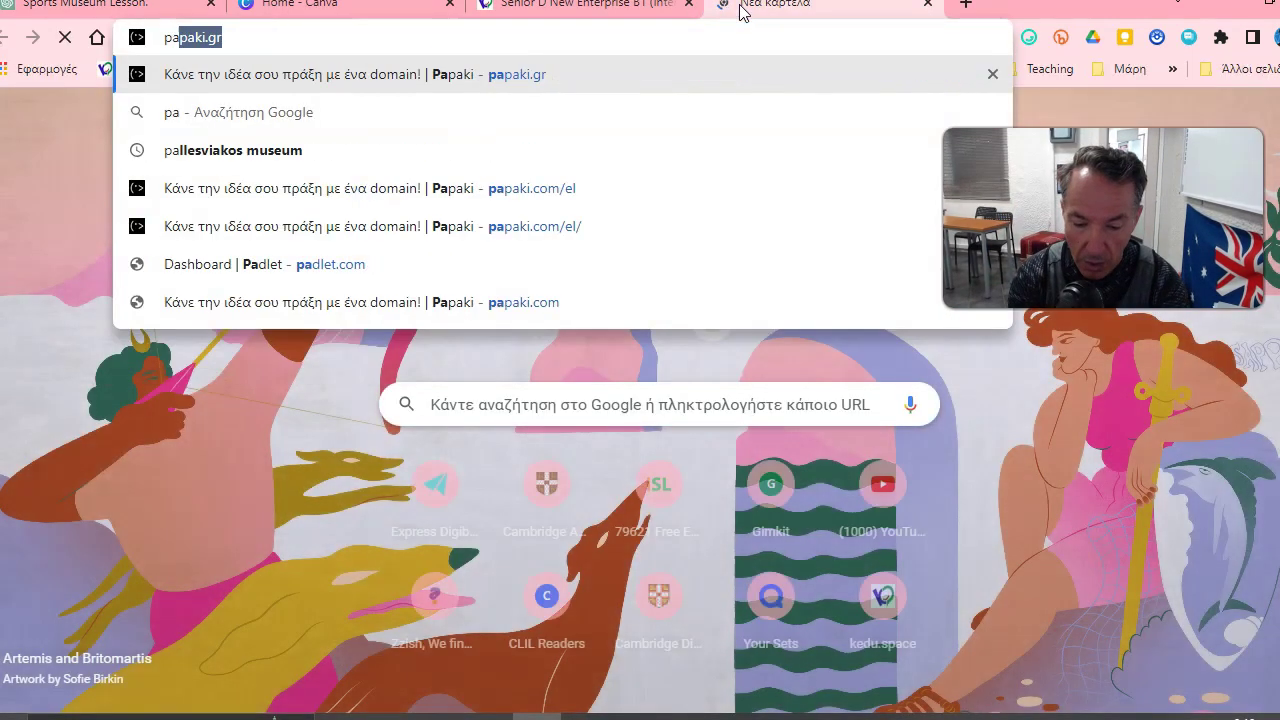
type("nlesviakos syllogo muse")
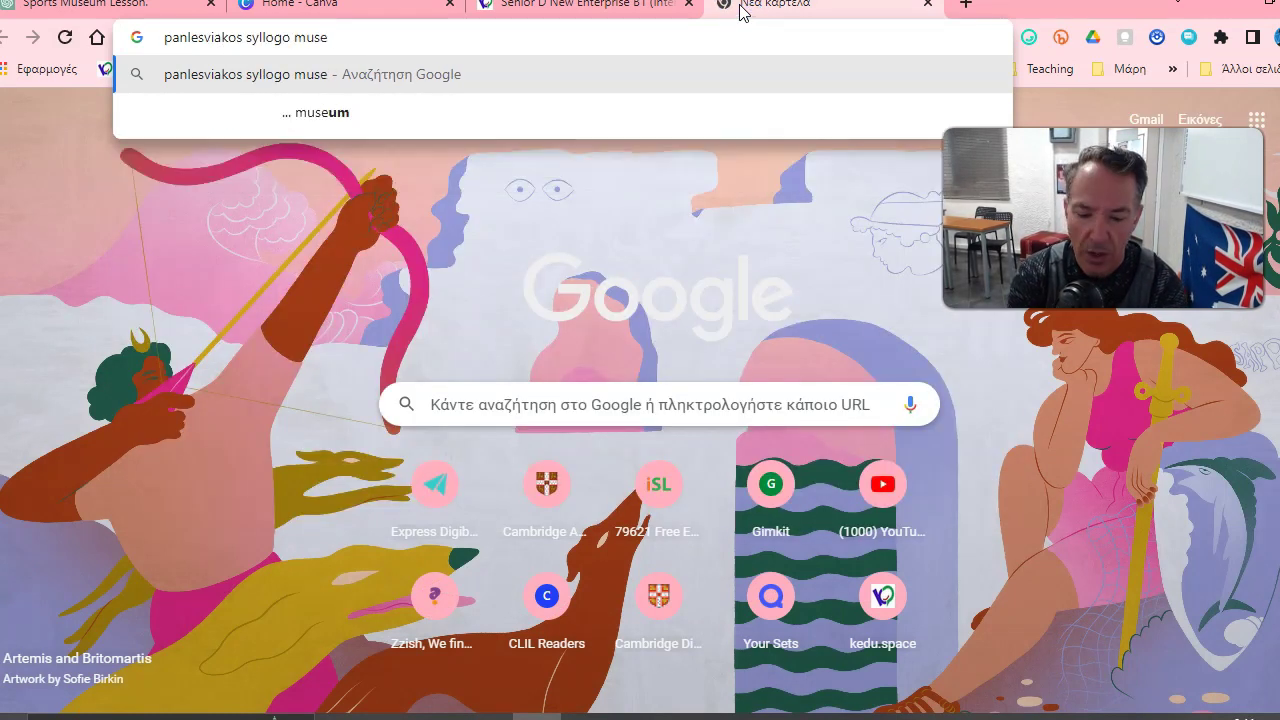
type("um")
key("Return")
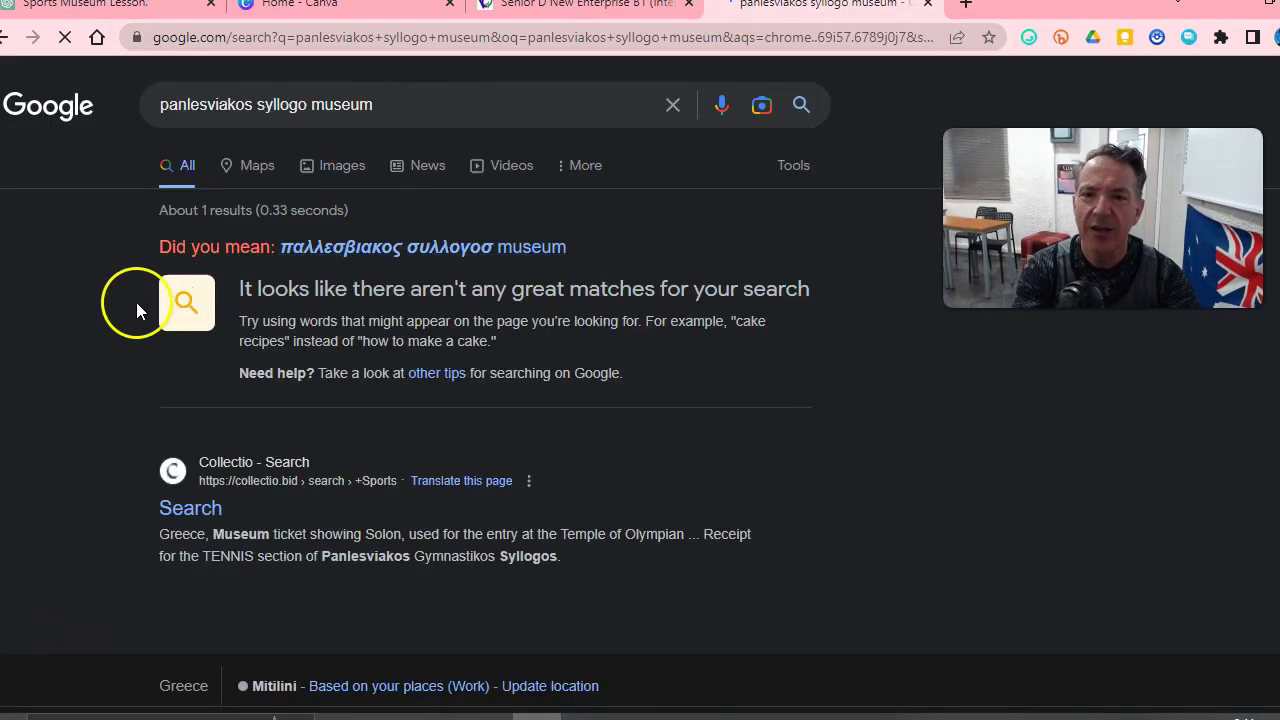
left_click(380, 248)
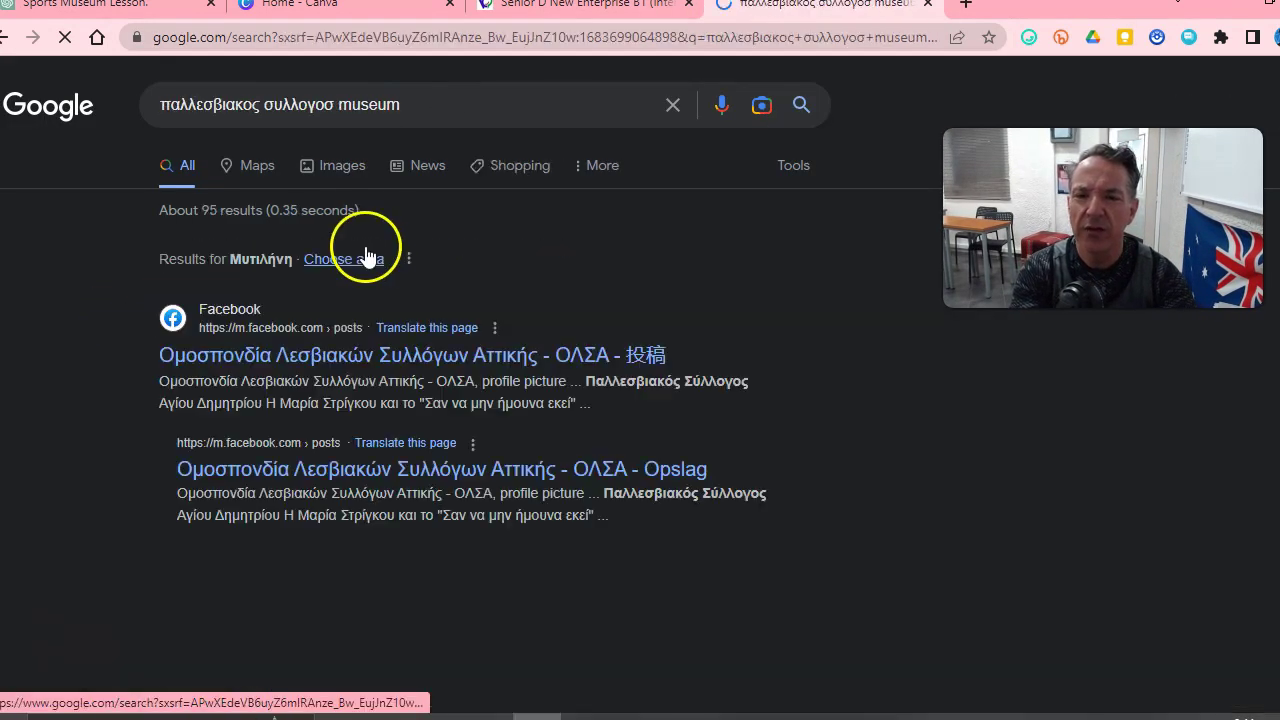
- Open the museum's website, athlitikomouseio.wordpress.com, from the search results and look through its ΤΟ ΜΟΥΣΕΙΟ page
scroll(88, 398, "down", 10)
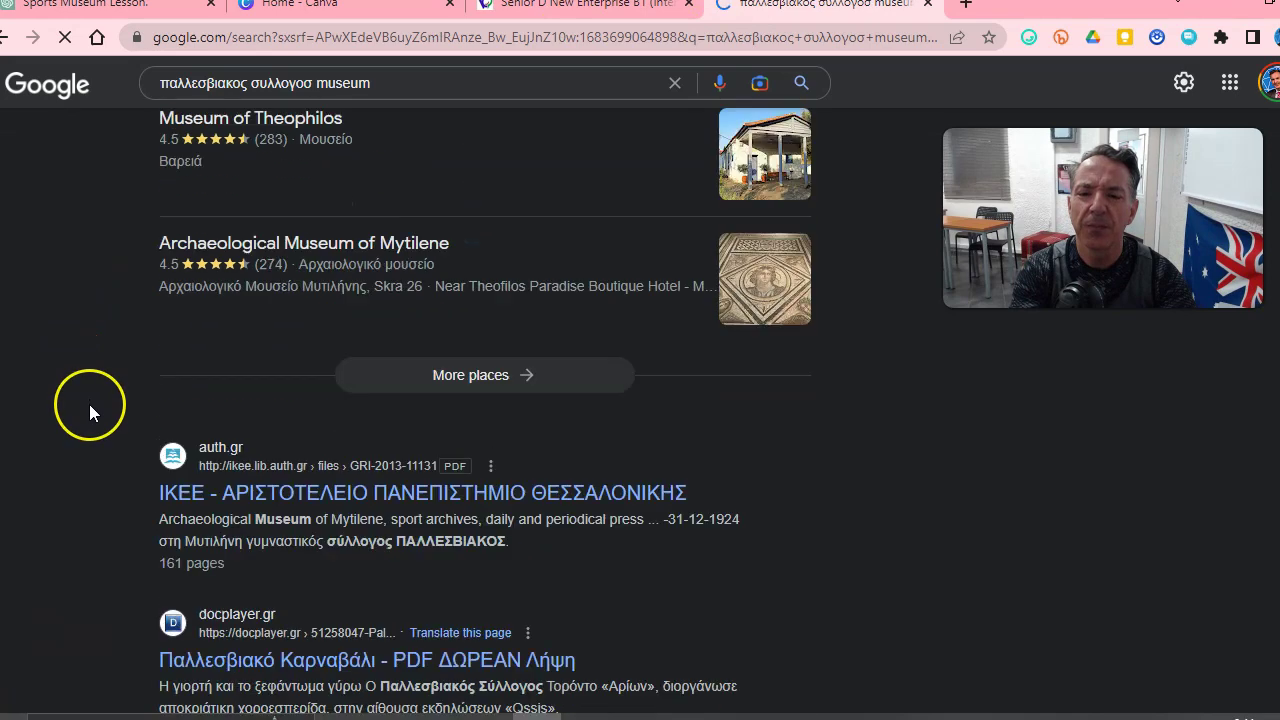
scroll(88, 408, "down", 4)
left_click(74, 474)
scroll(75, 497, "down", 4)
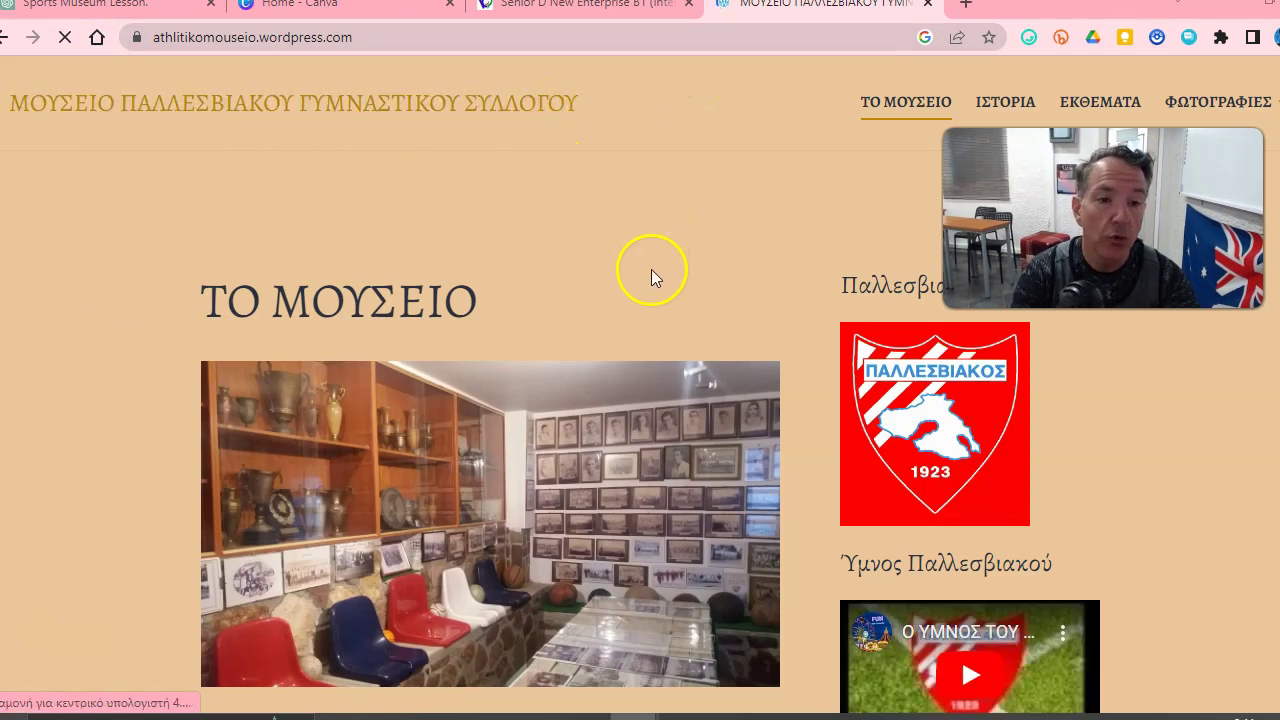
scroll(173, 364, "down", 3)
scroll(600, 390, "up", 2)
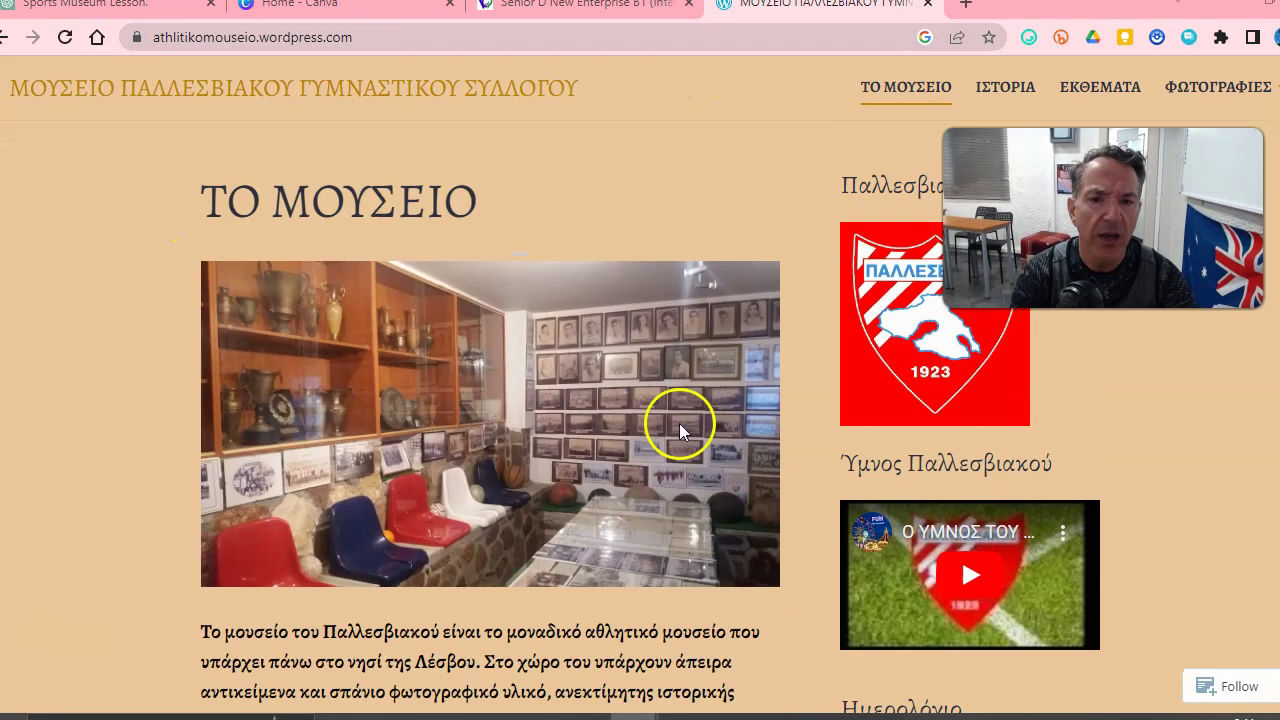
scroll(311, 304, "down", 4)
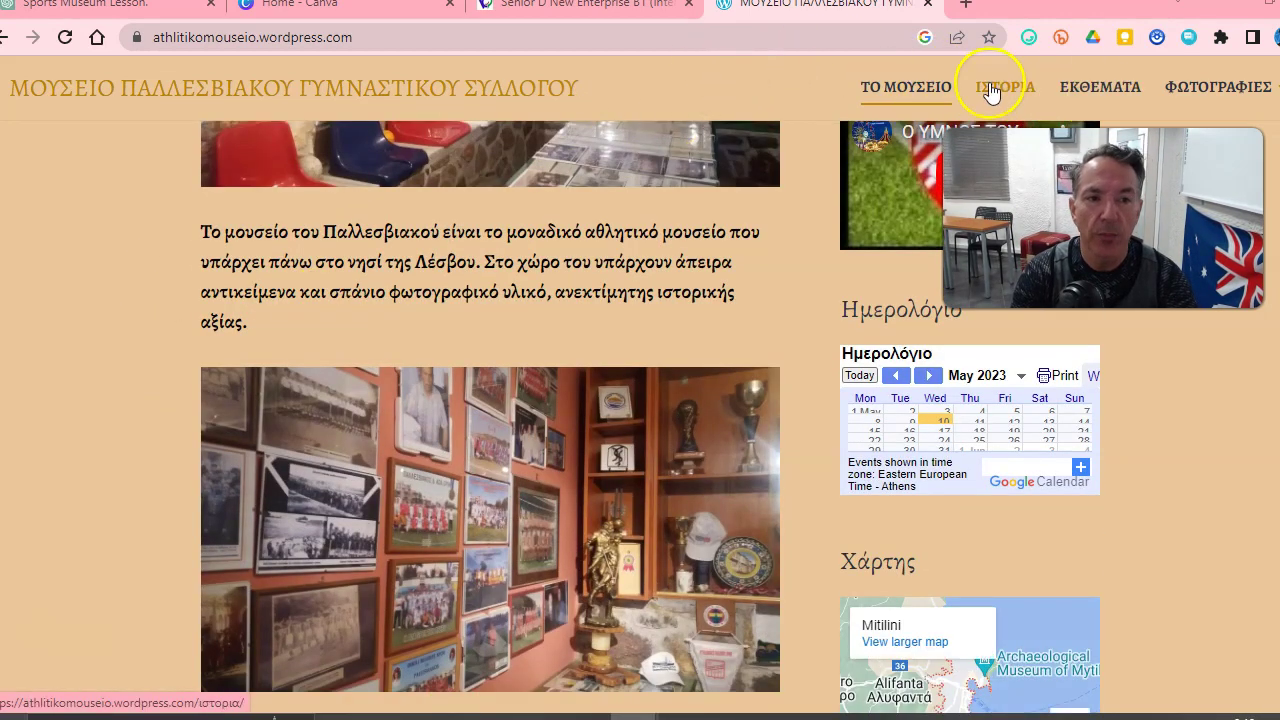
- Open the museum's ΕΚΘΕΜΑΤΑ page and examine the photos of trophies, spiked shoes and old balls
left_click(1097, 91)
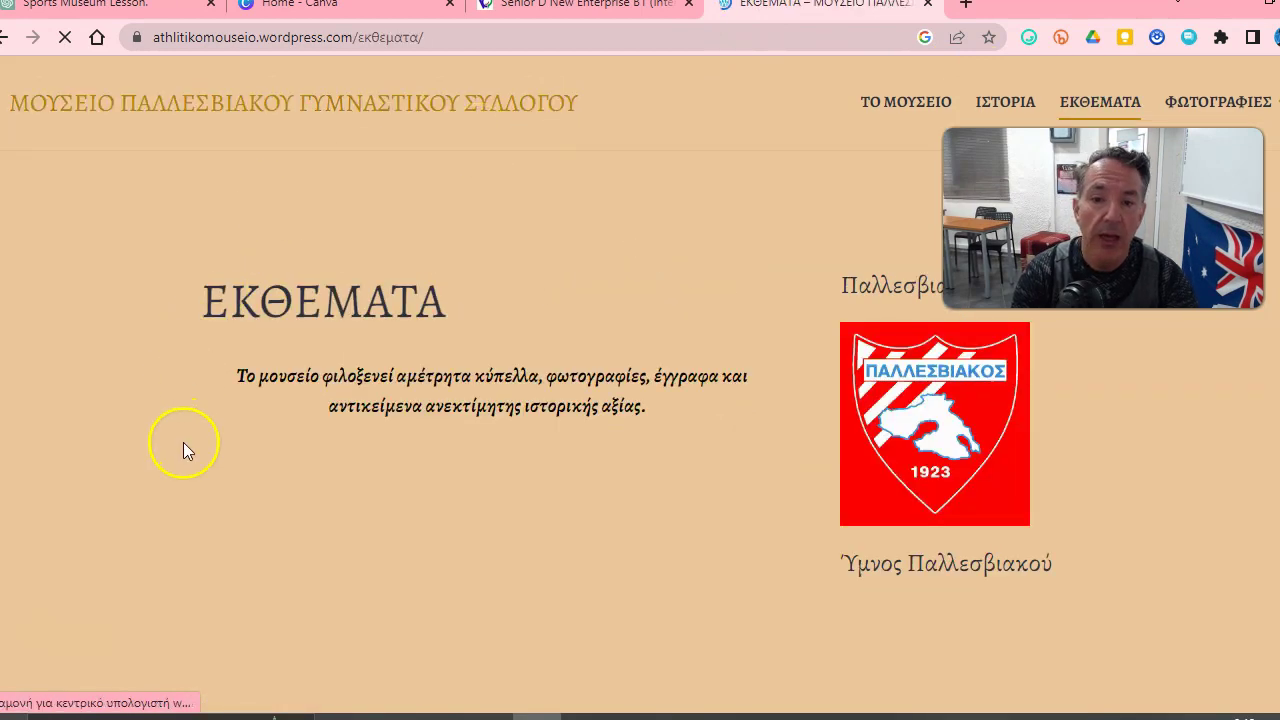
scroll(183, 440, "down", 8)
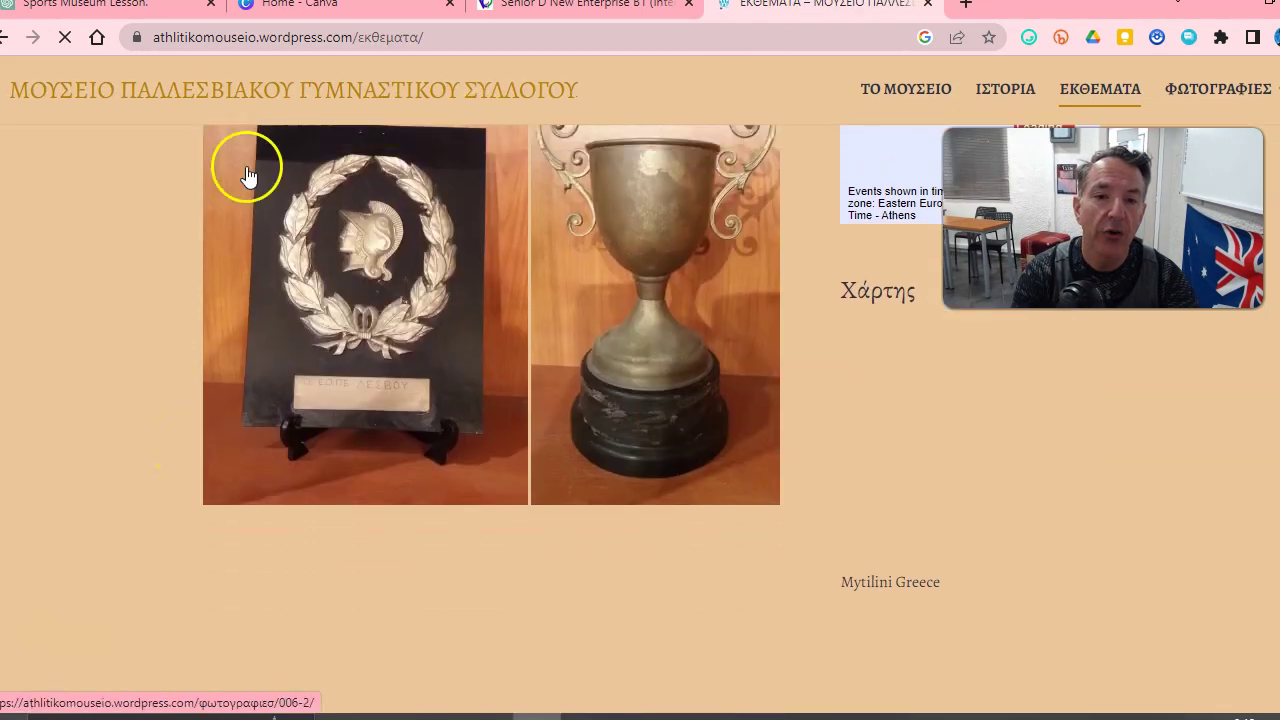
scroll(460, 360, "up", 2)
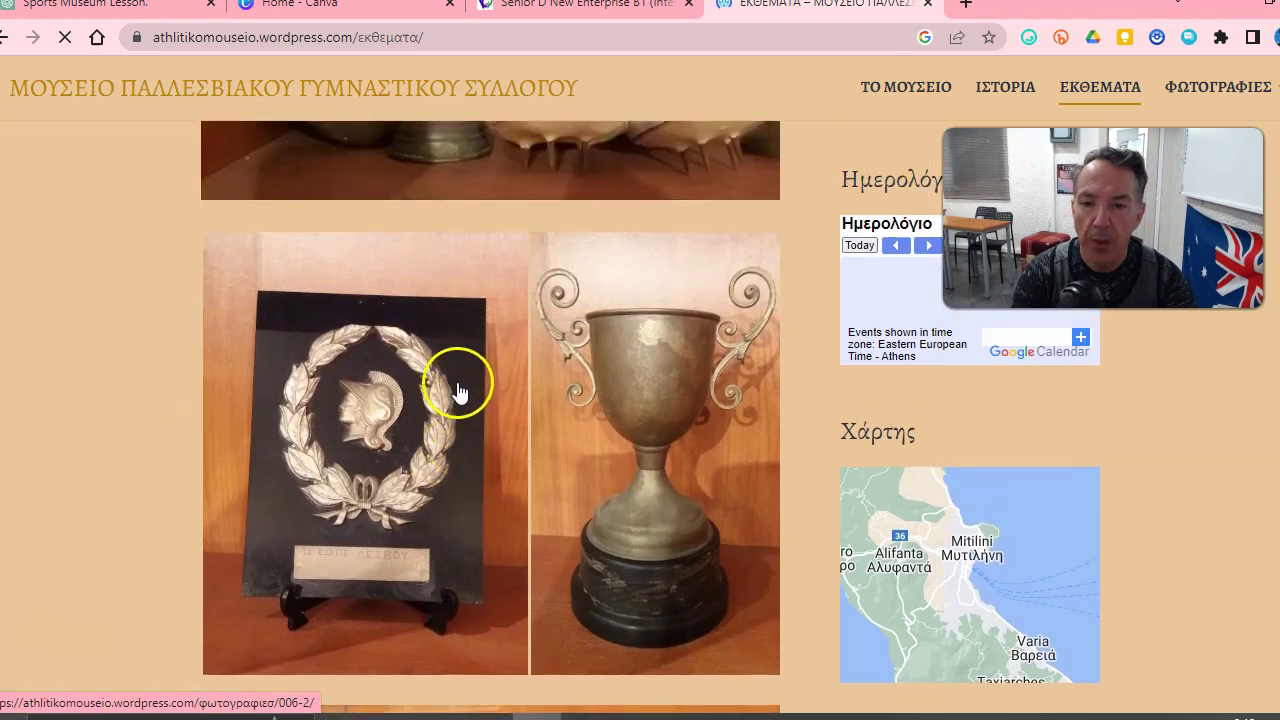
scroll(460, 385, "up", 4)
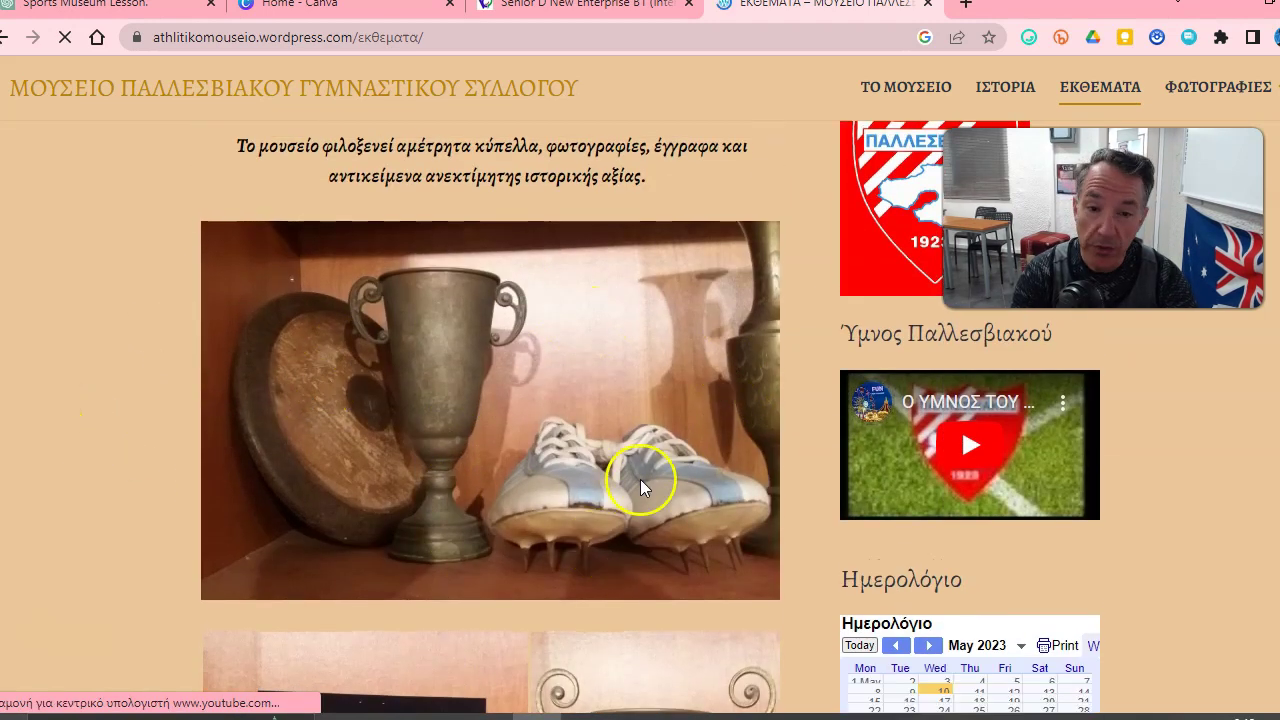
scroll(630, 500, "down", 5)
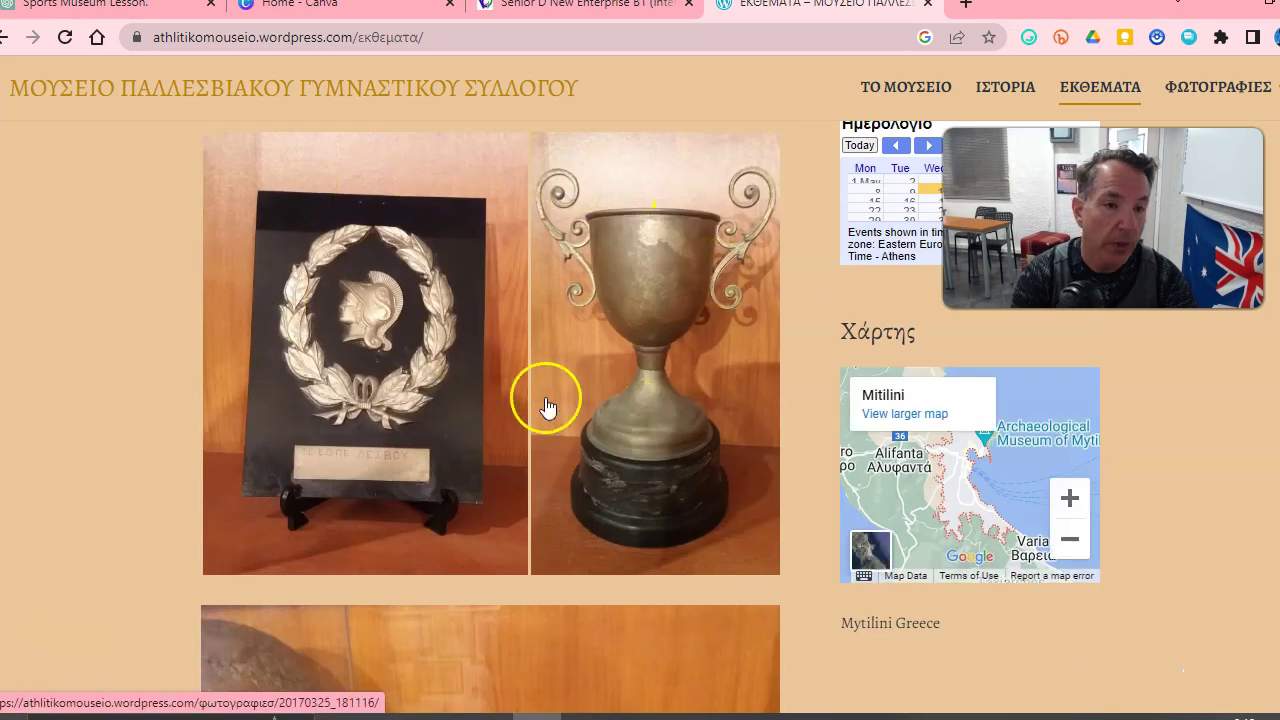
scroll(620, 280, "down", 6)
scroll(189, 443, "down", 3)
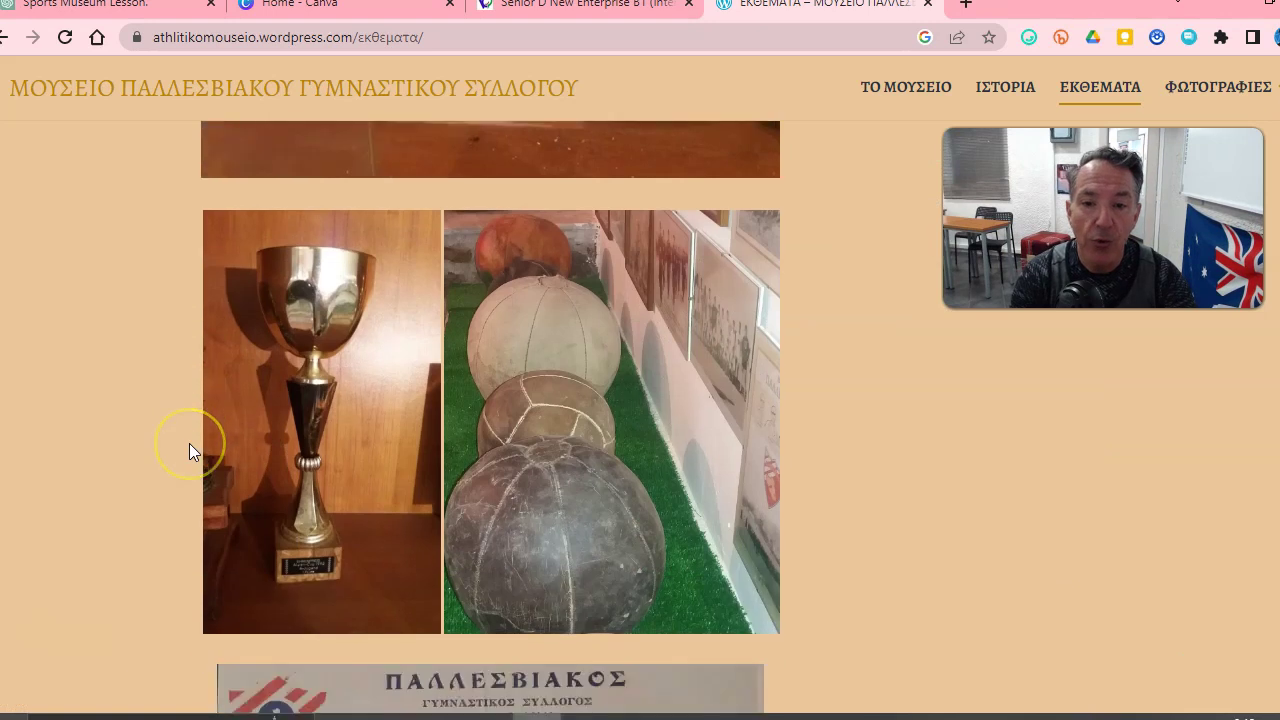
scroll(414, 386, "up", 1)
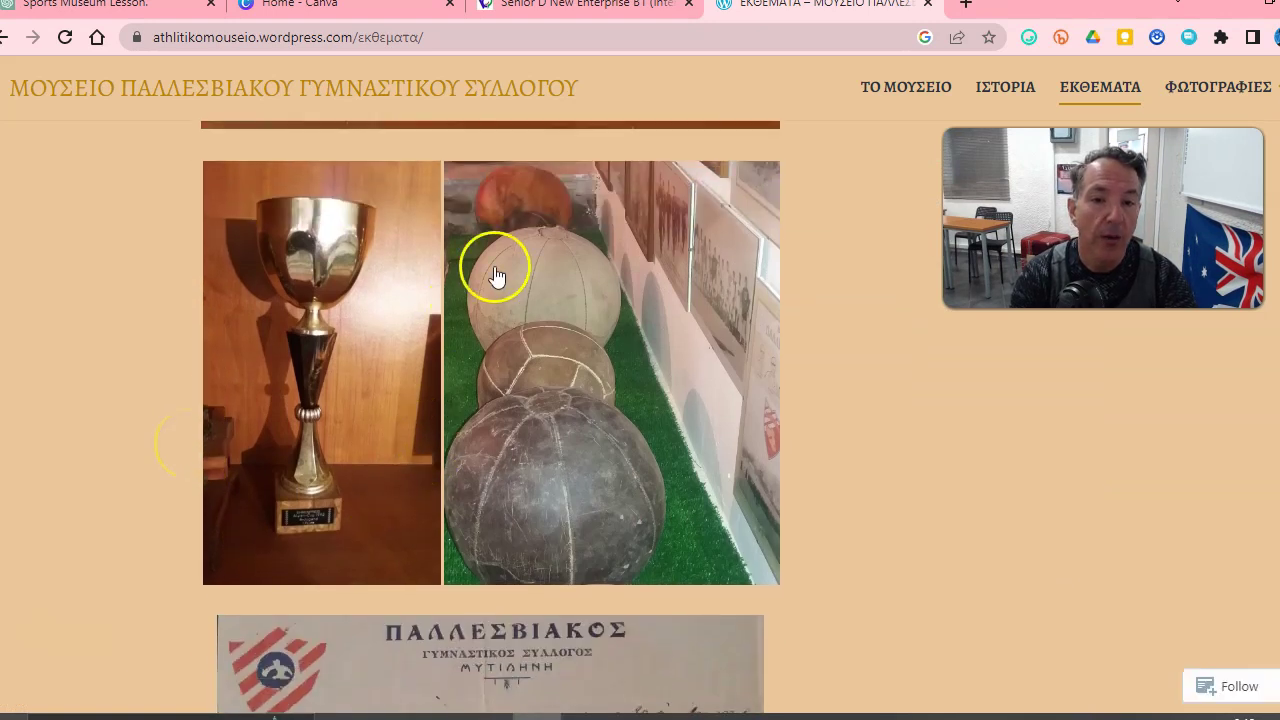
- Examine the handwritten club document, payment receipts and commemorative plaque at the end of the exhibits page
scroll(543, 485, "down", 7)
left_click(537, 487)
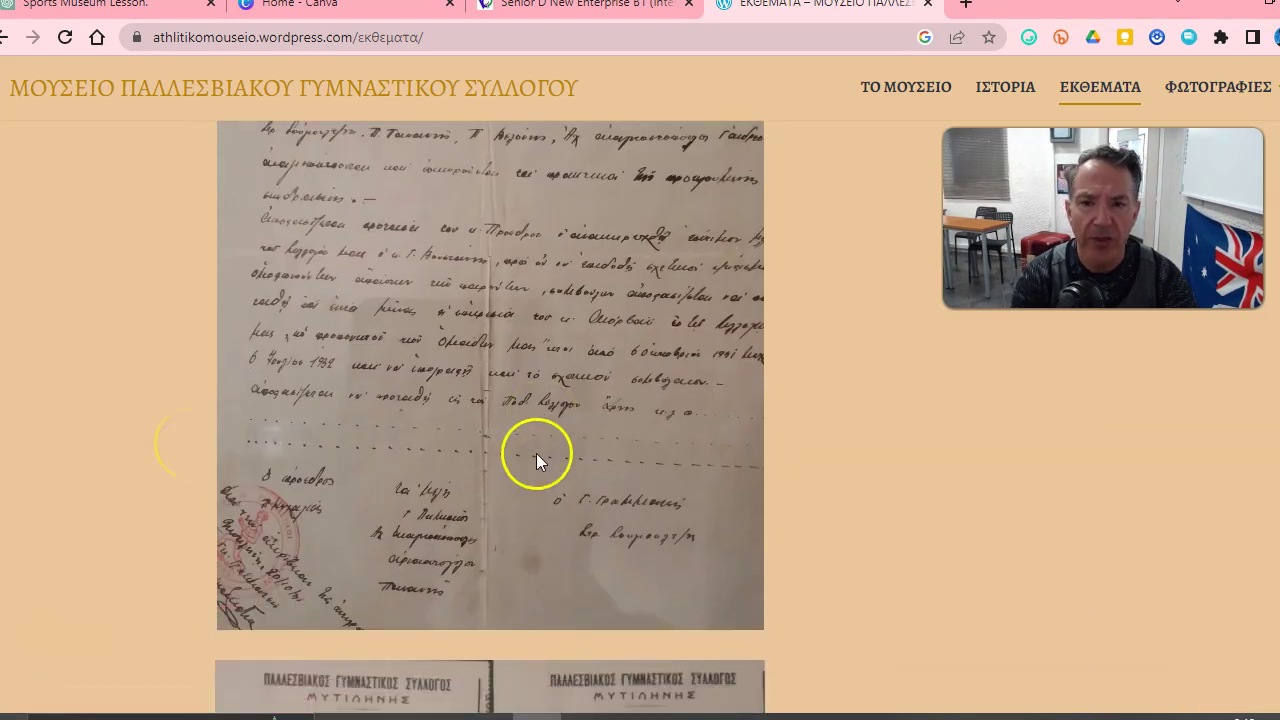
scroll(524, 552, "down", 1)
scroll(616, 396, "down", 3)
scroll(512, 420, "down", 4)
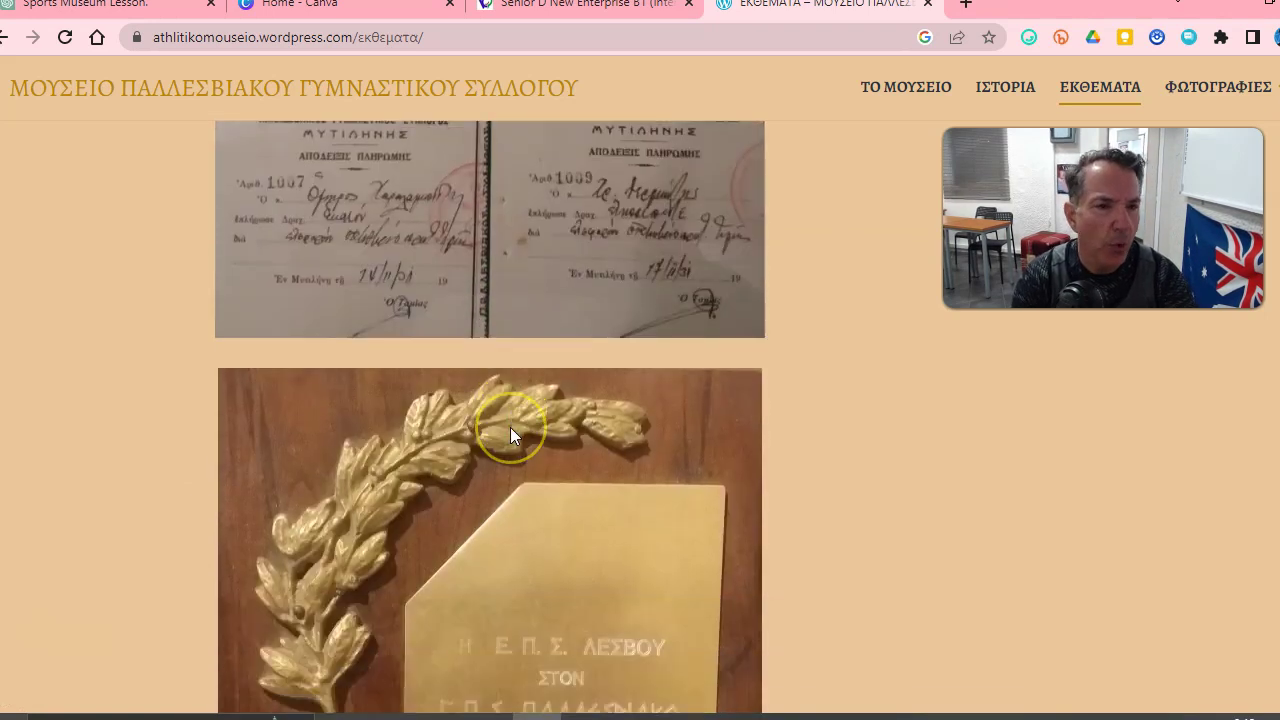
scroll(492, 543, "down", 5)
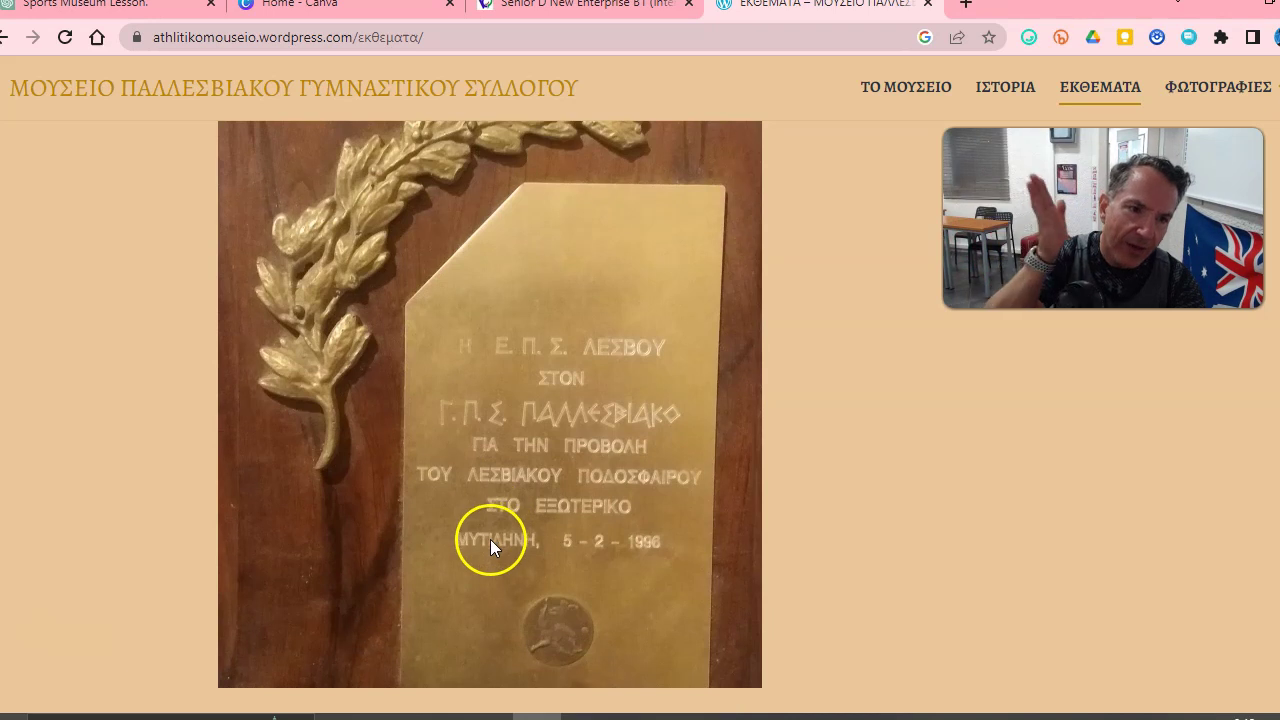
scroll(490, 546, "down", 3)
scroll(489, 546, "up", 3)
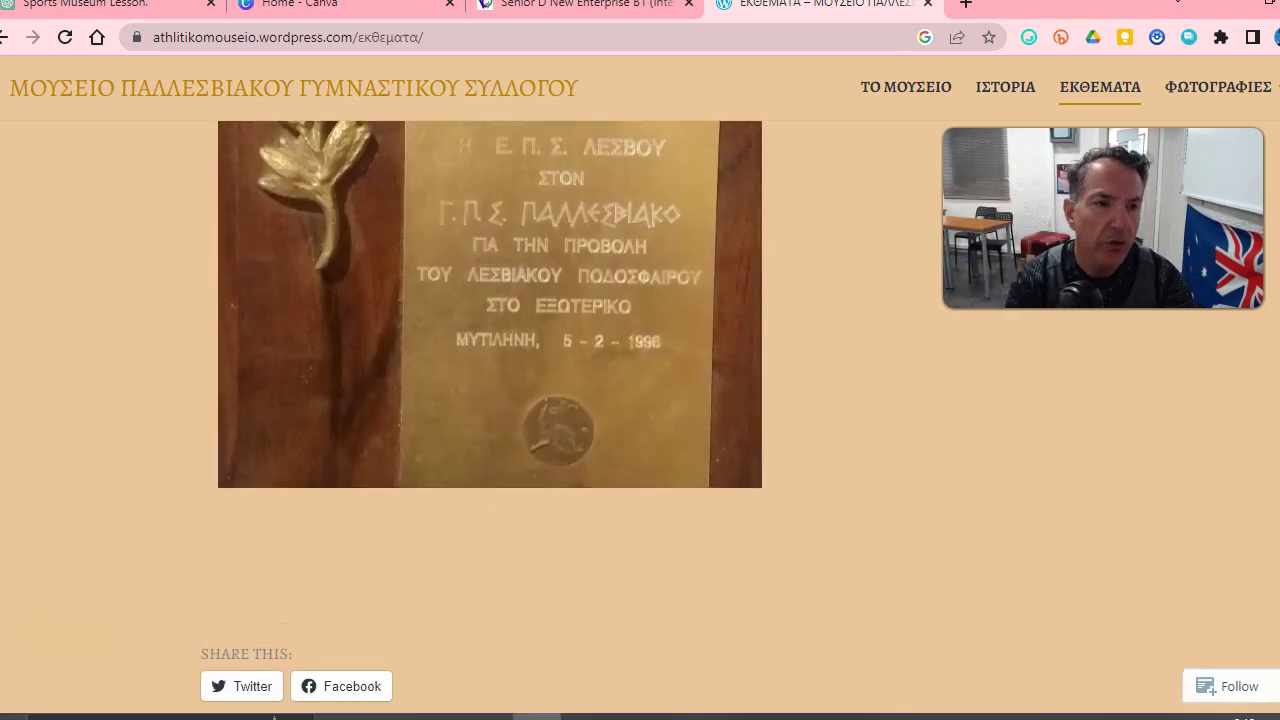
- Look through the museum's ΦΩΤΟΓΡΑΦΙΕΣ page and the historical track-and-field photos on its ΣΤΙΒΟΣ subpage
left_click(1175, 87)
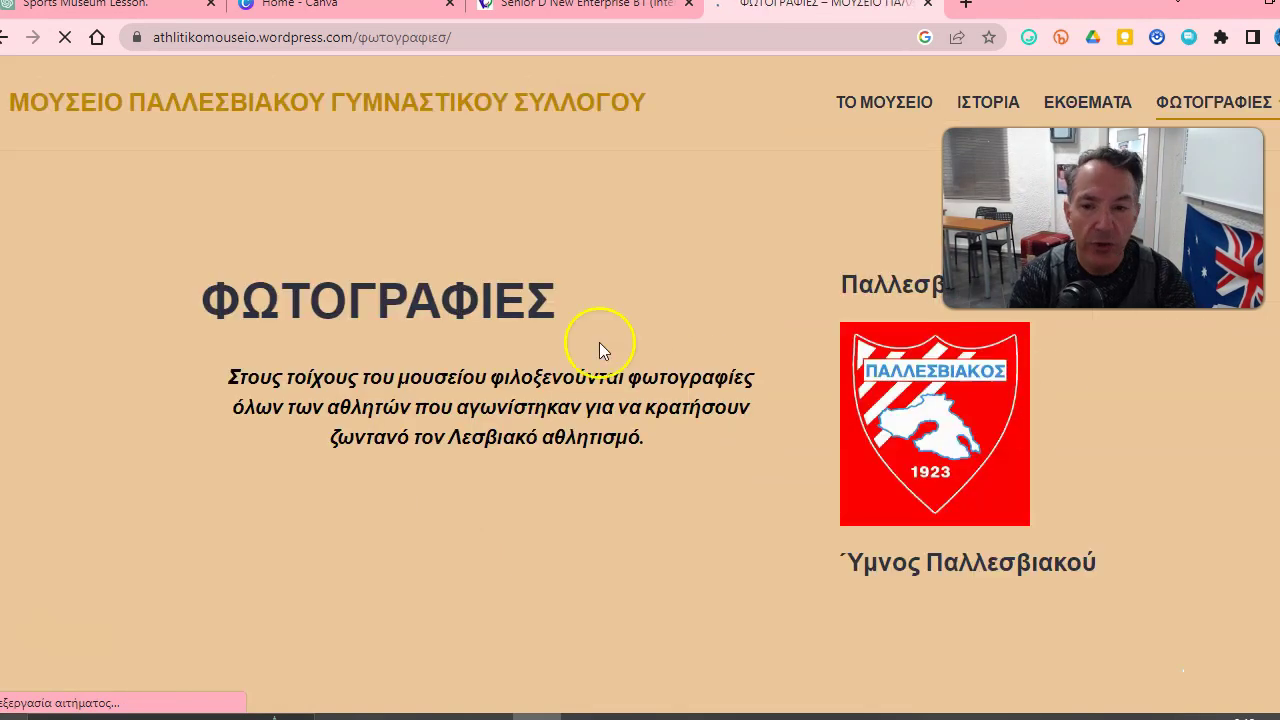
scroll(543, 366, "down", 10)
scroll(530, 488, "down", 10)
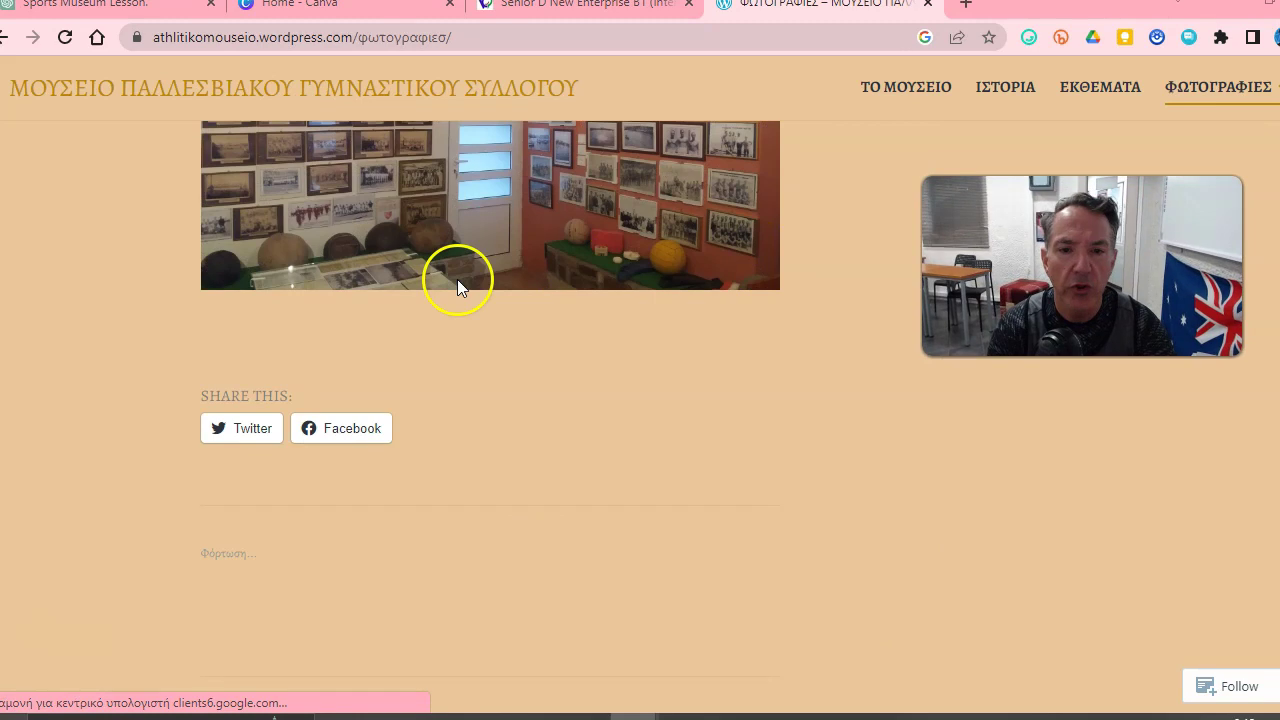
left_click(1152, 127)
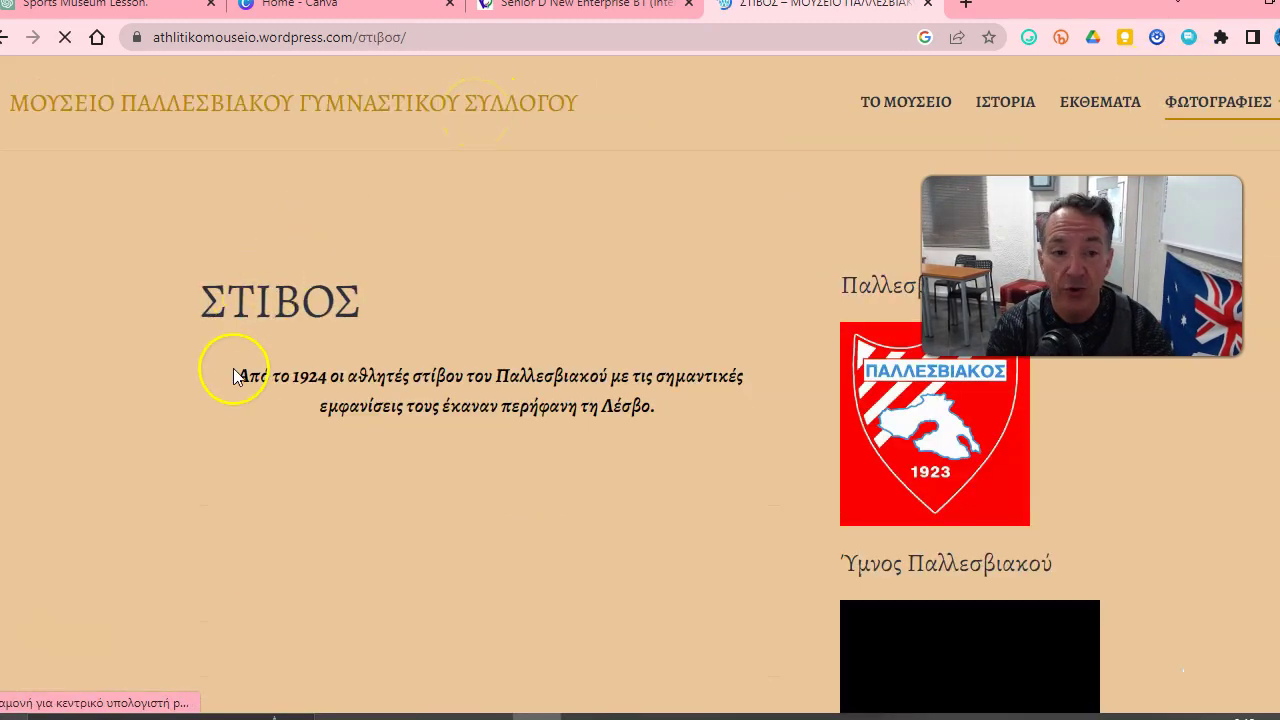
scroll(233, 369, "down", 3)
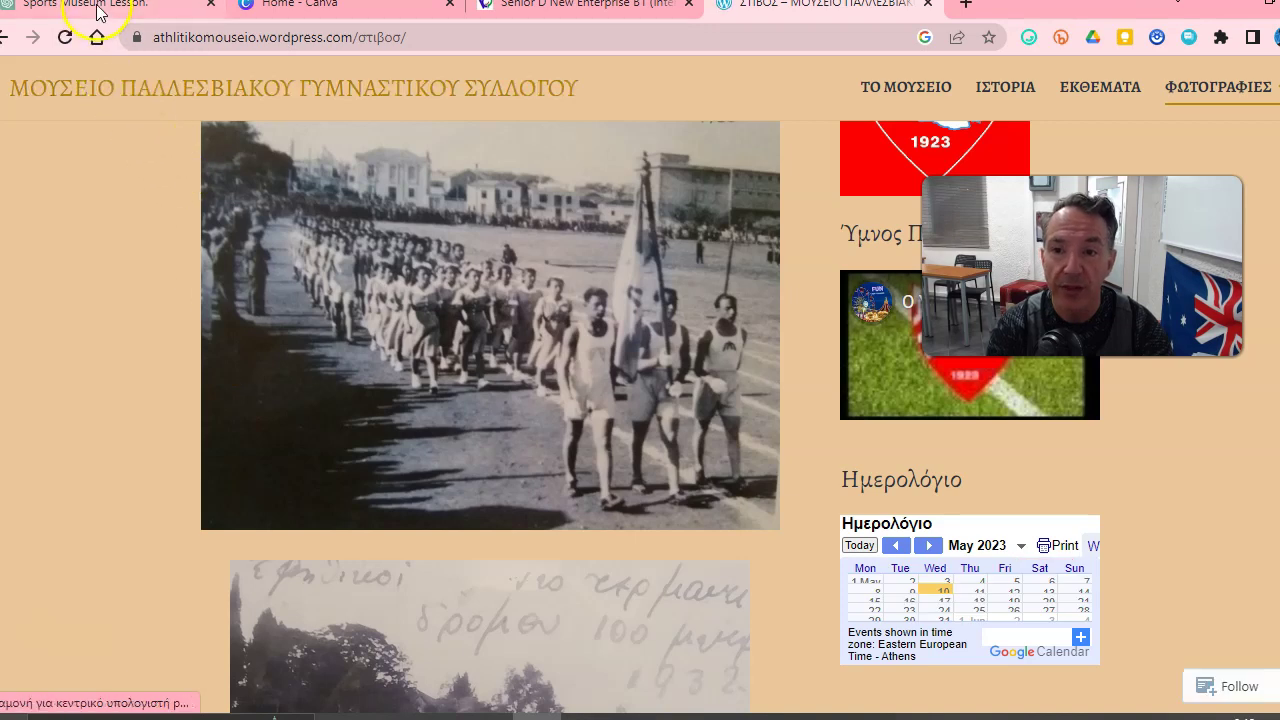
- Switch to the ChatGPT Sports Museum Lesson chat and review the lesson plan's title, grade level, objectives and materials needed
left_click(97, 12)
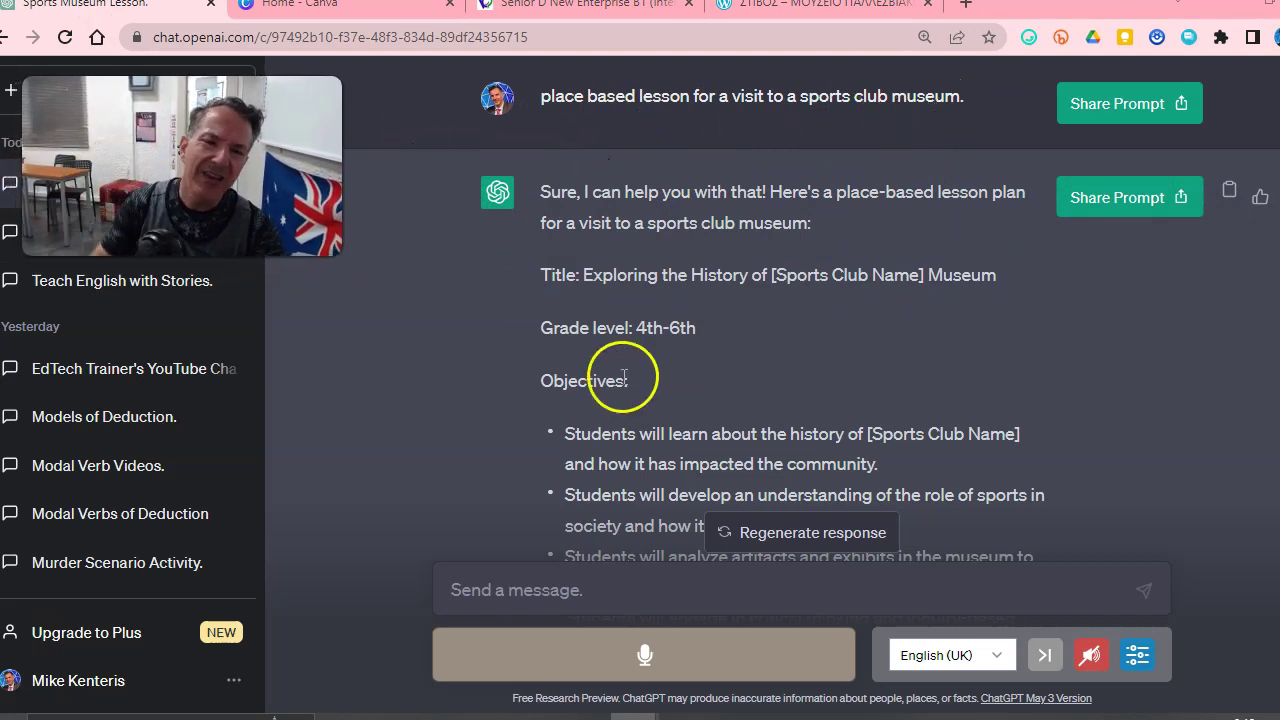
left_click_drag(634, 328, 729, 330)
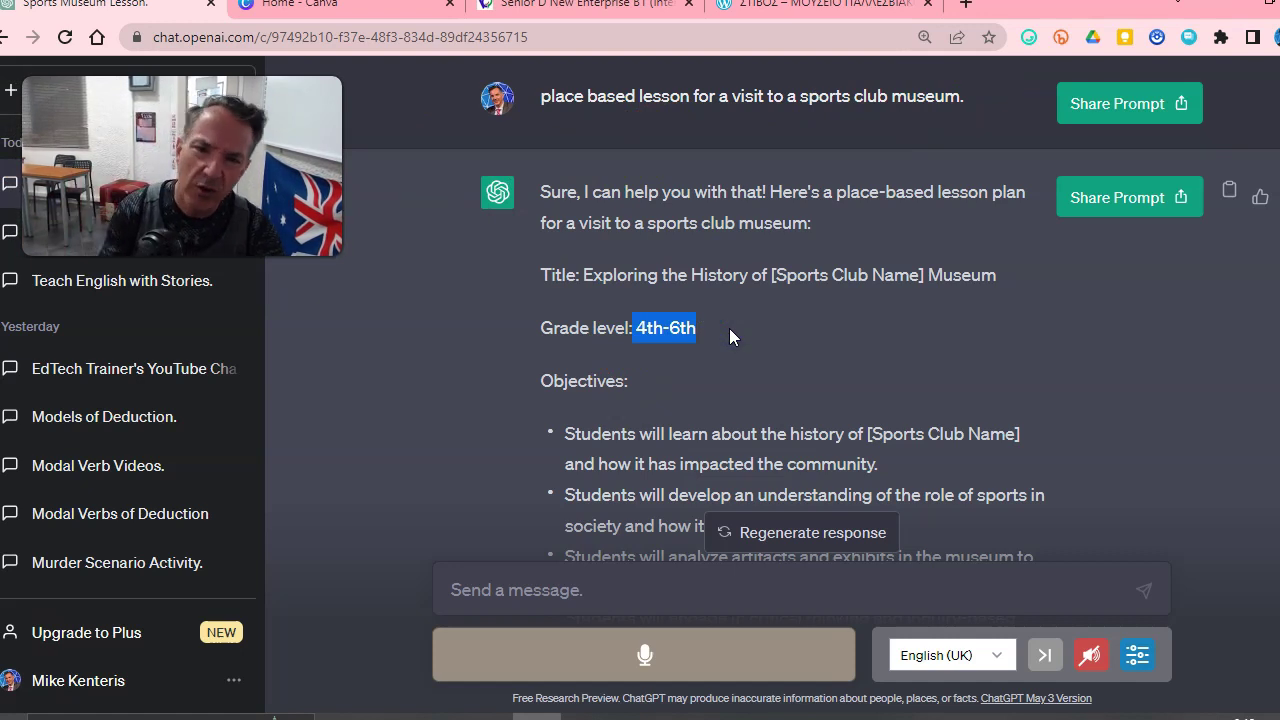
left_click_drag(655, 324, 979, 273)
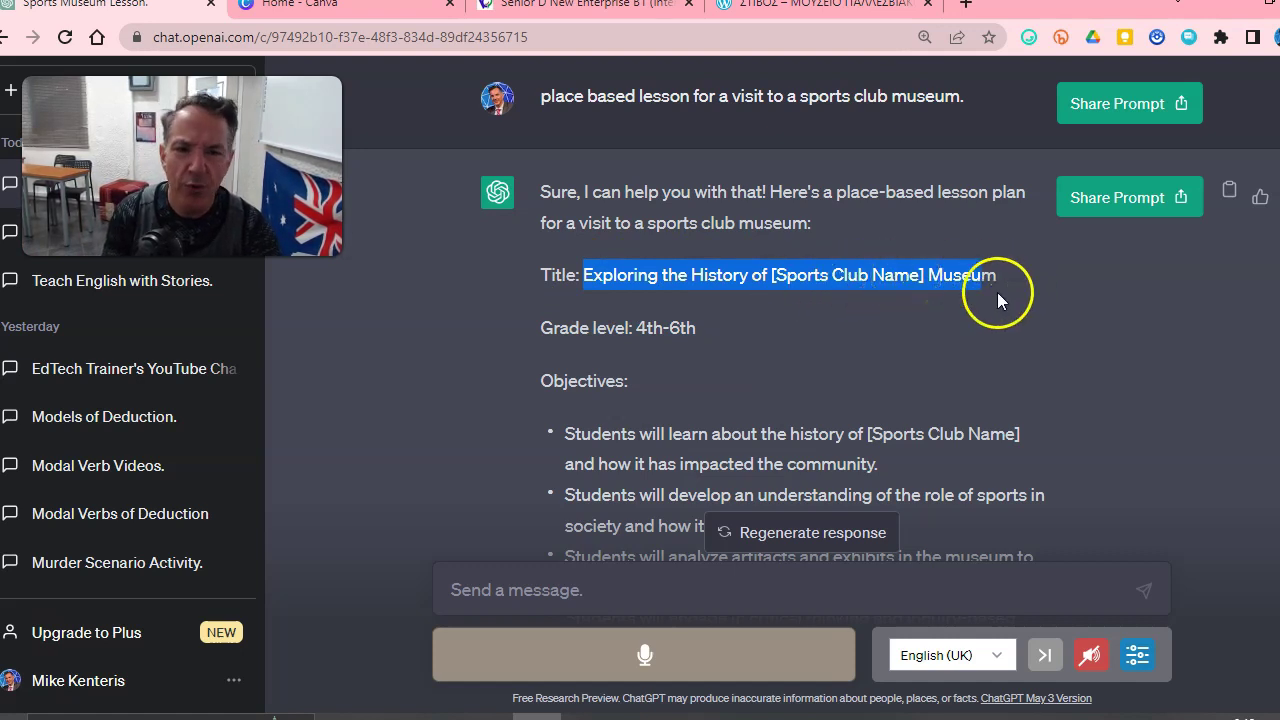
scroll(488, 431, "down", 2)
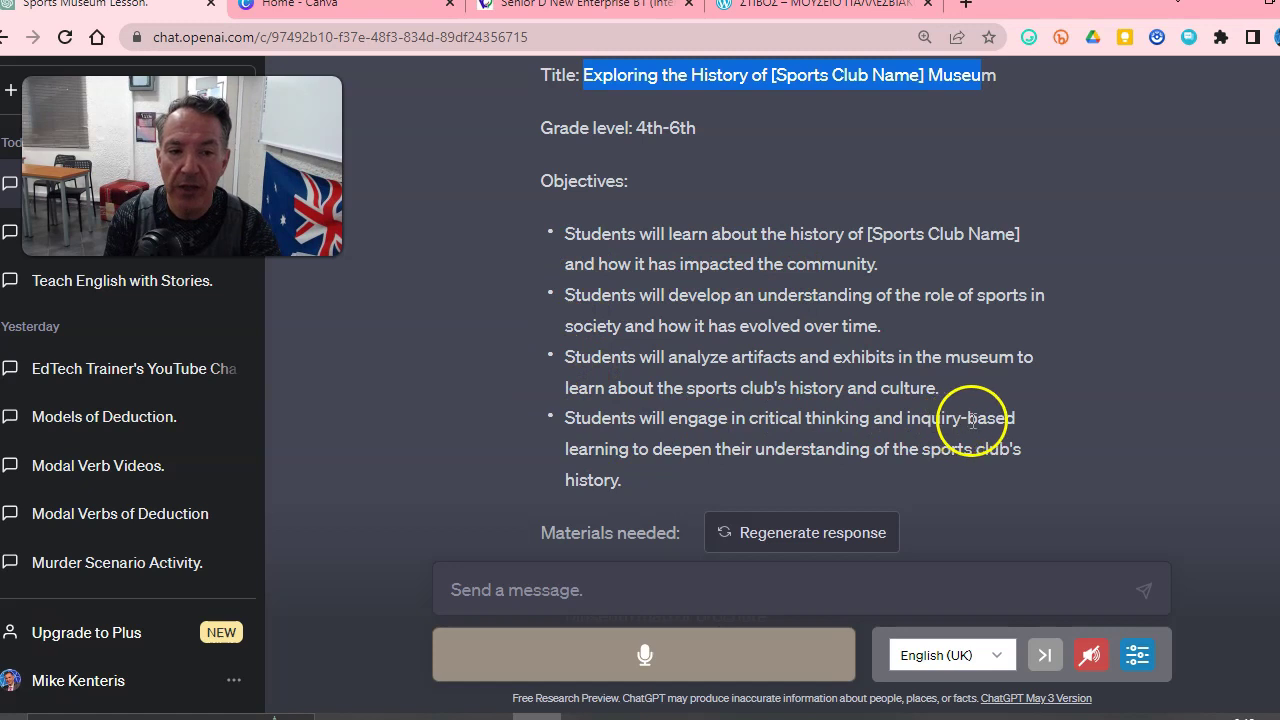
scroll(806, 455, "down", 3)
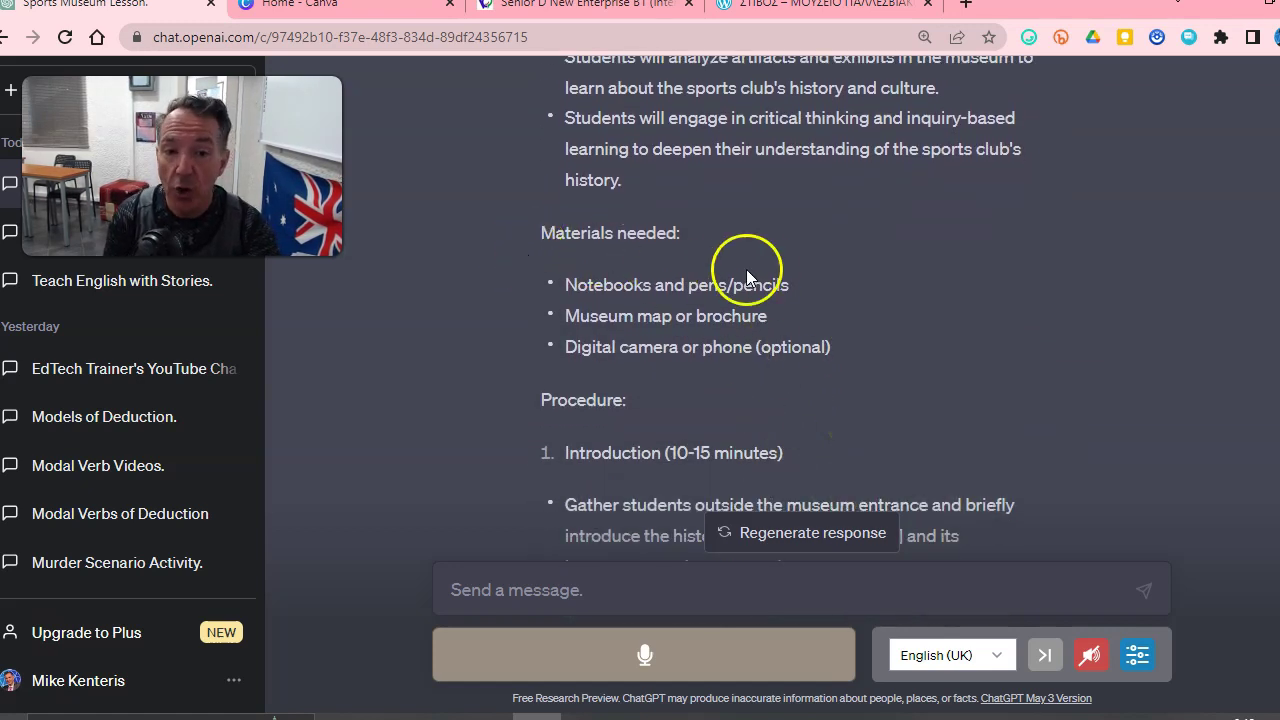
left_click_drag(564, 314, 784, 311)
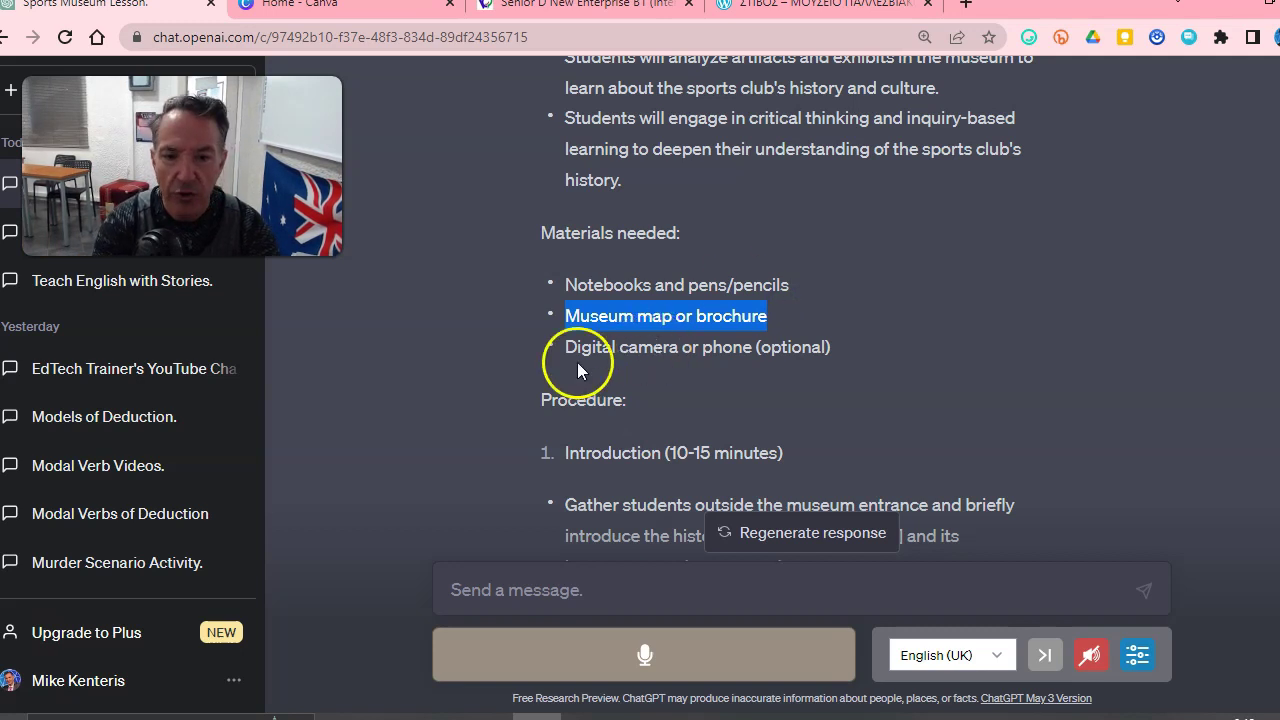
- Read the lesson plan's procedure, covering the Introduction and the Guided Museum Tour activities
scroll(540, 385, "down", 3)
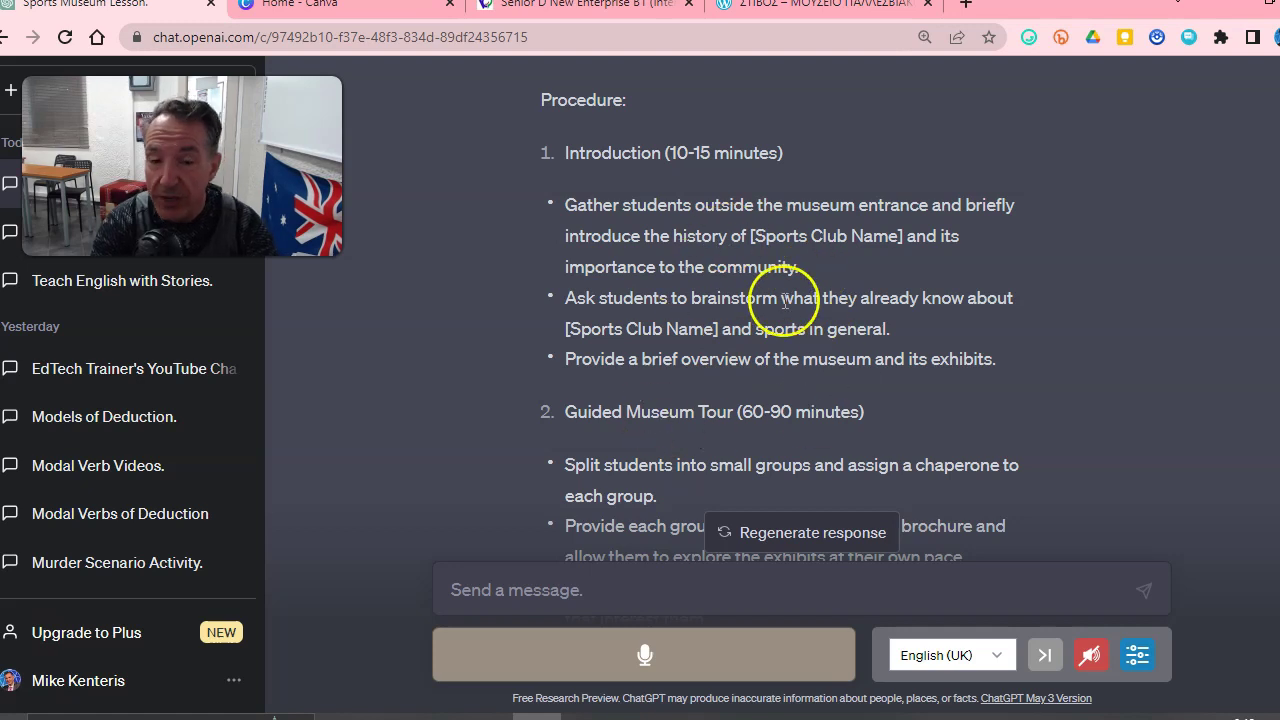
scroll(580, 355, "down", 2)
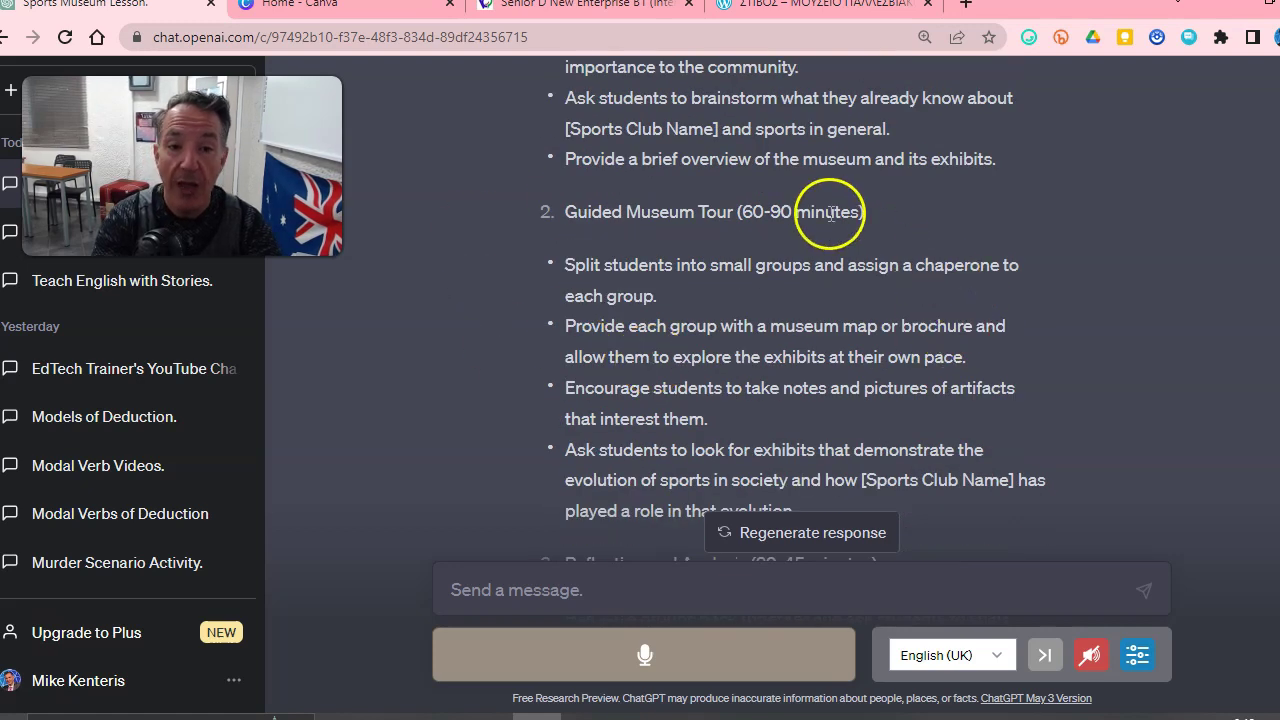
left_click_drag(564, 211, 734, 222)
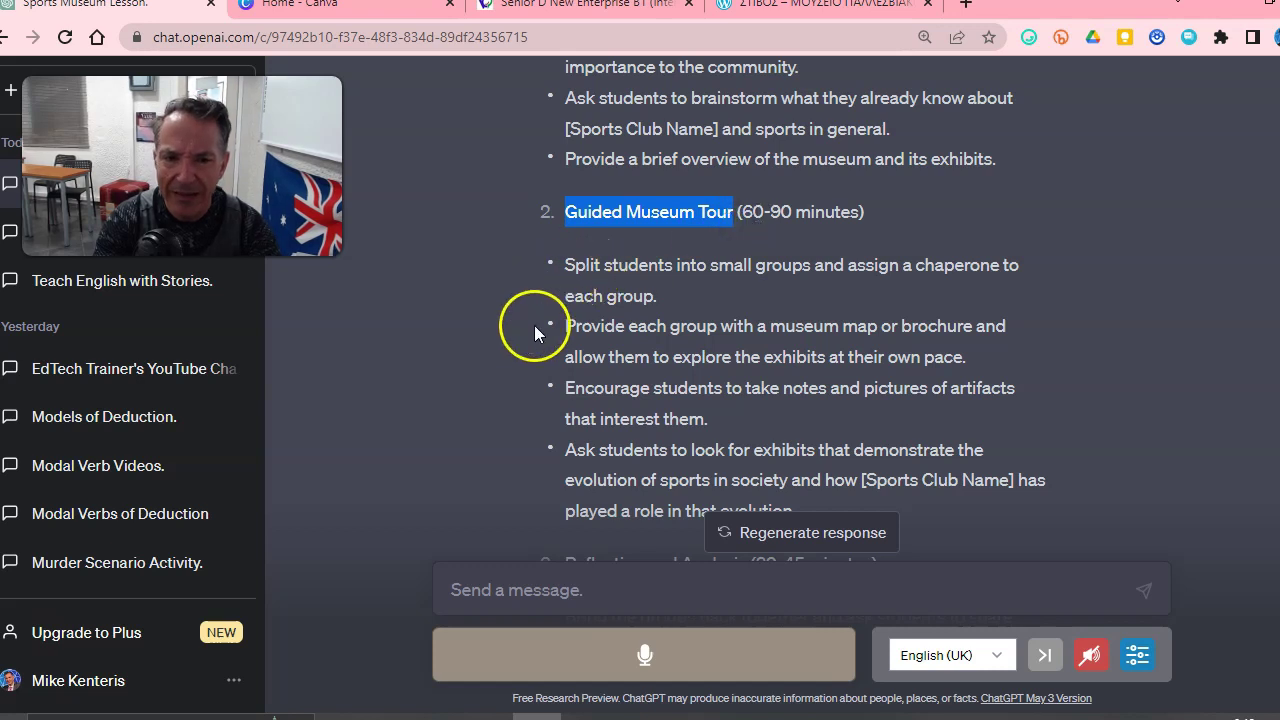
scroll(536, 325, "down", 3)
scroll(540, 328, "up", 2)
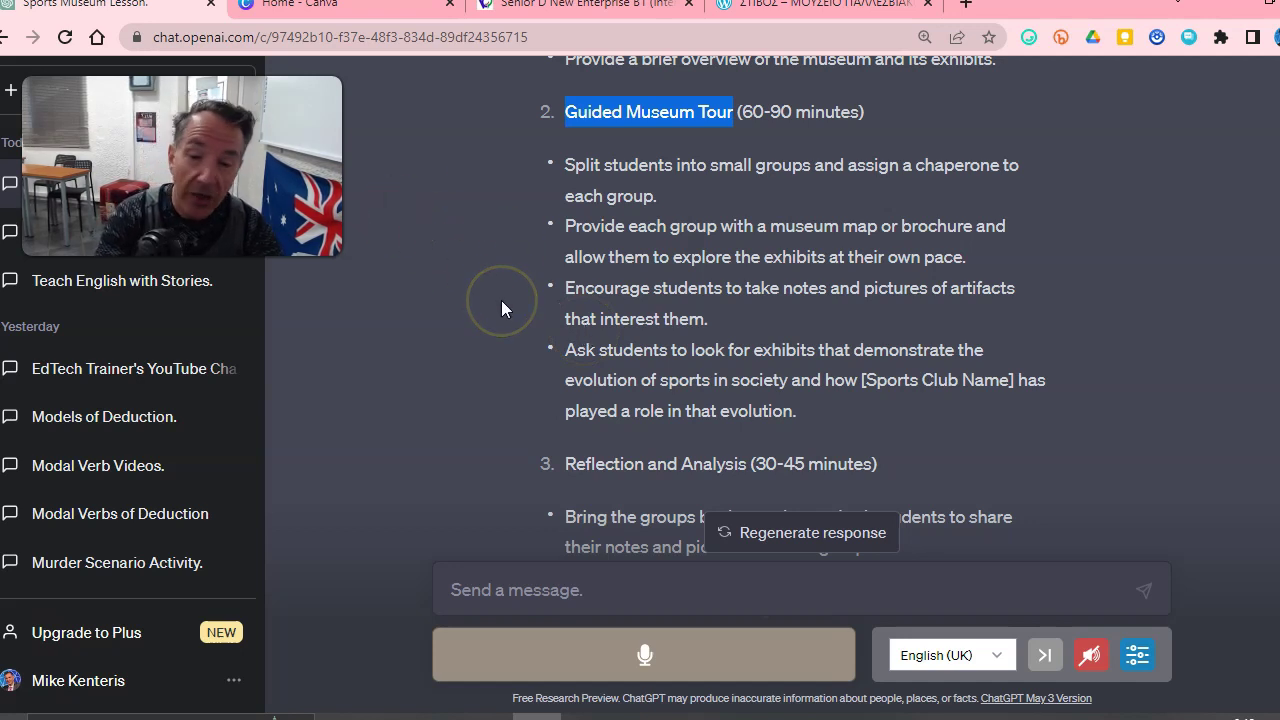
- Read through the ten sample questions that students could ask the museum tour guide
scroll(501, 300, "down", 10)
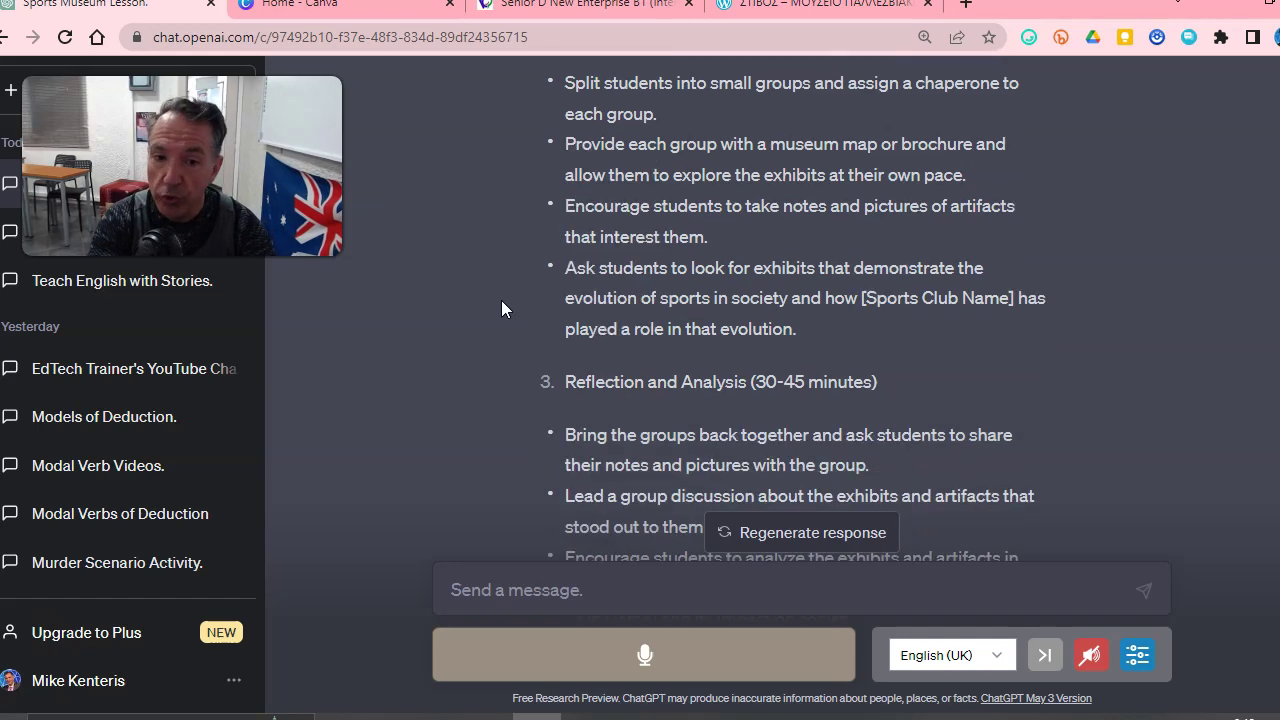
scroll(501, 300, "down", 6)
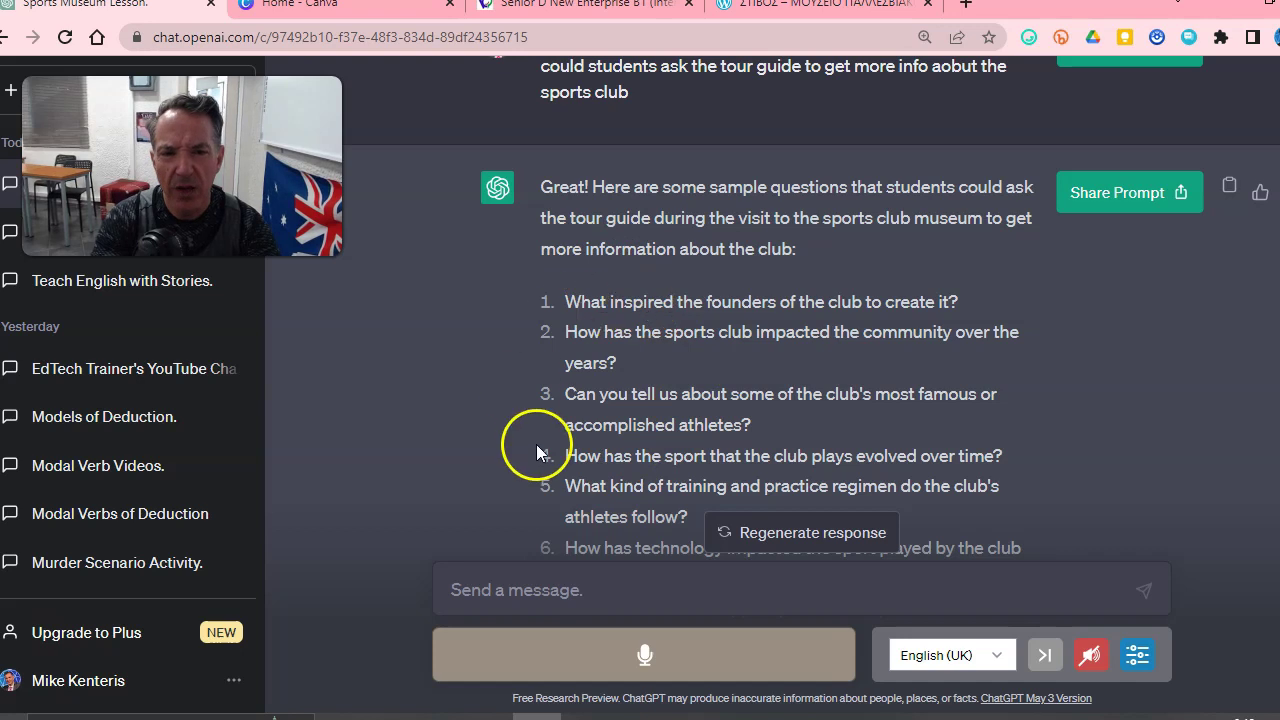
scroll(530, 440, "down", 1)
scroll(511, 438, "down", 1)
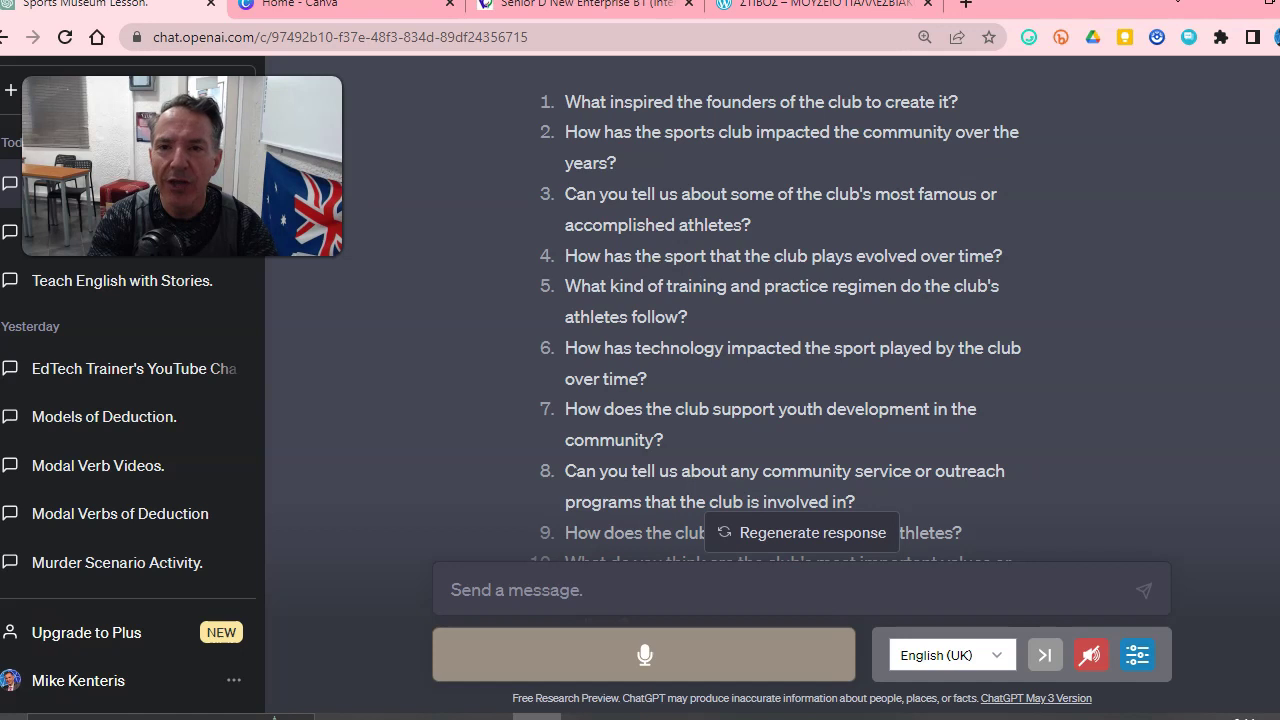
scroll(524, 443, "down", 3)
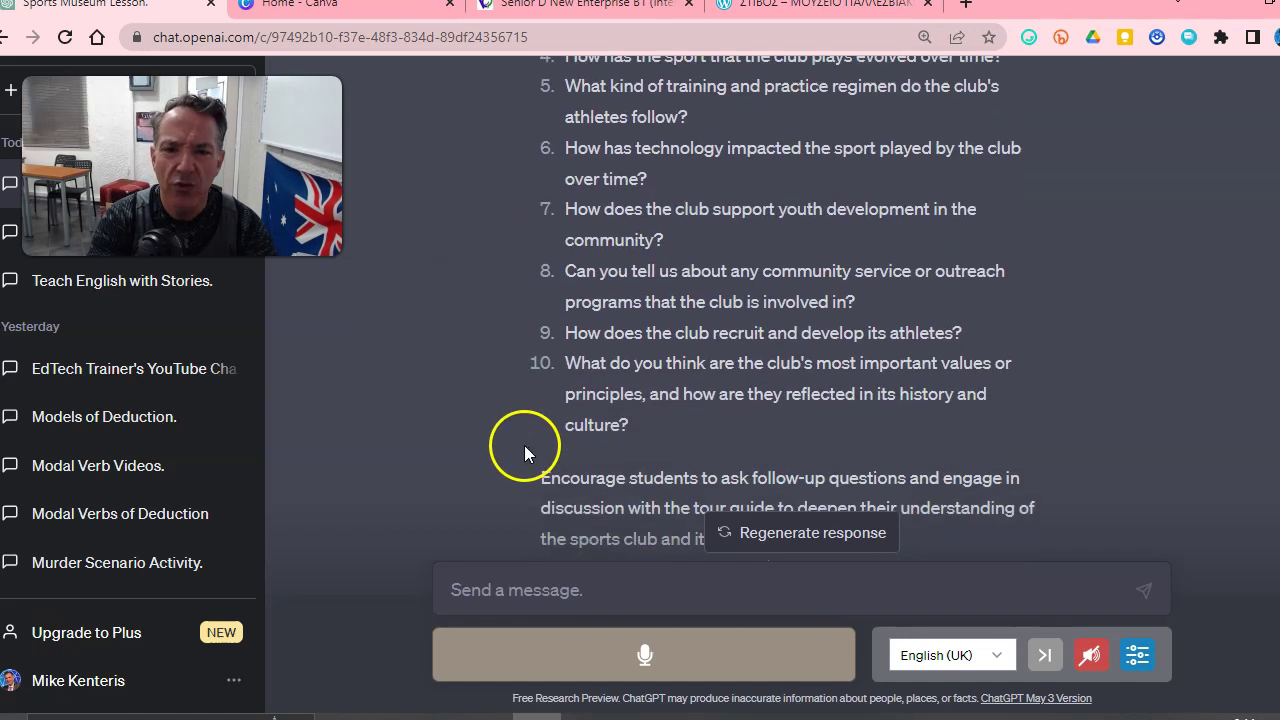
scroll(522, 458, "up", 3)
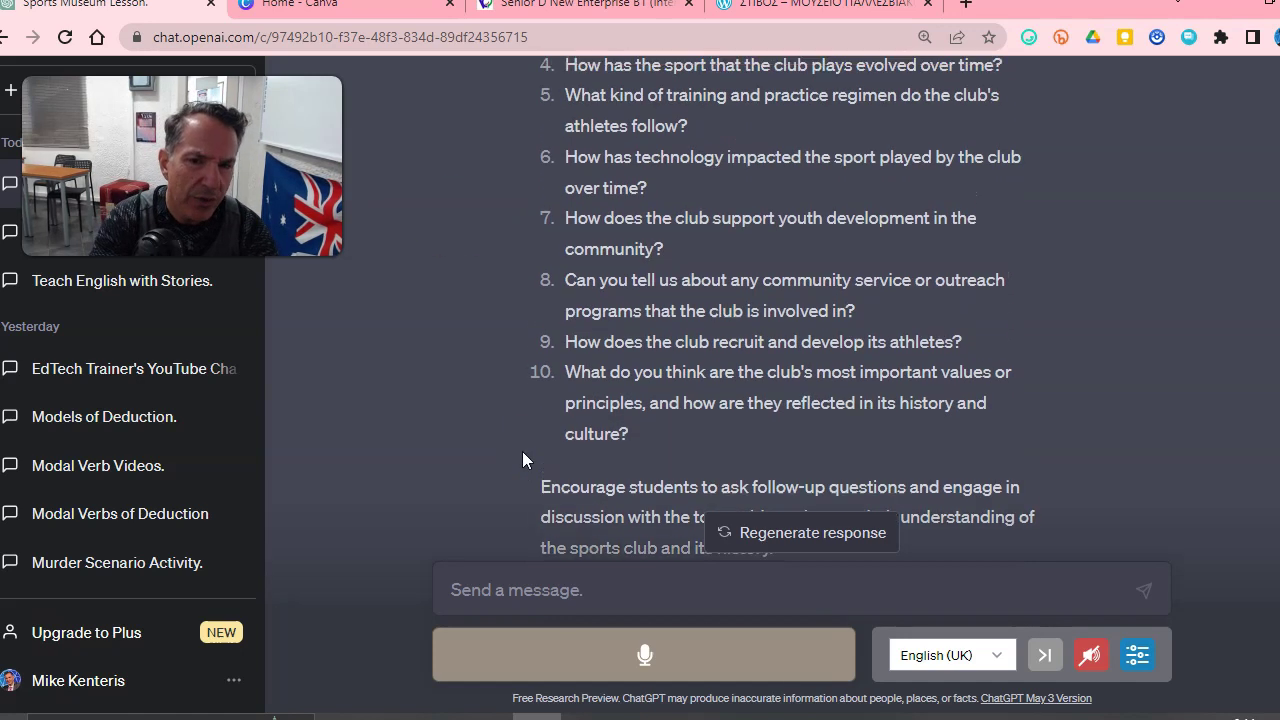
scroll(542, 300, "up", 10)
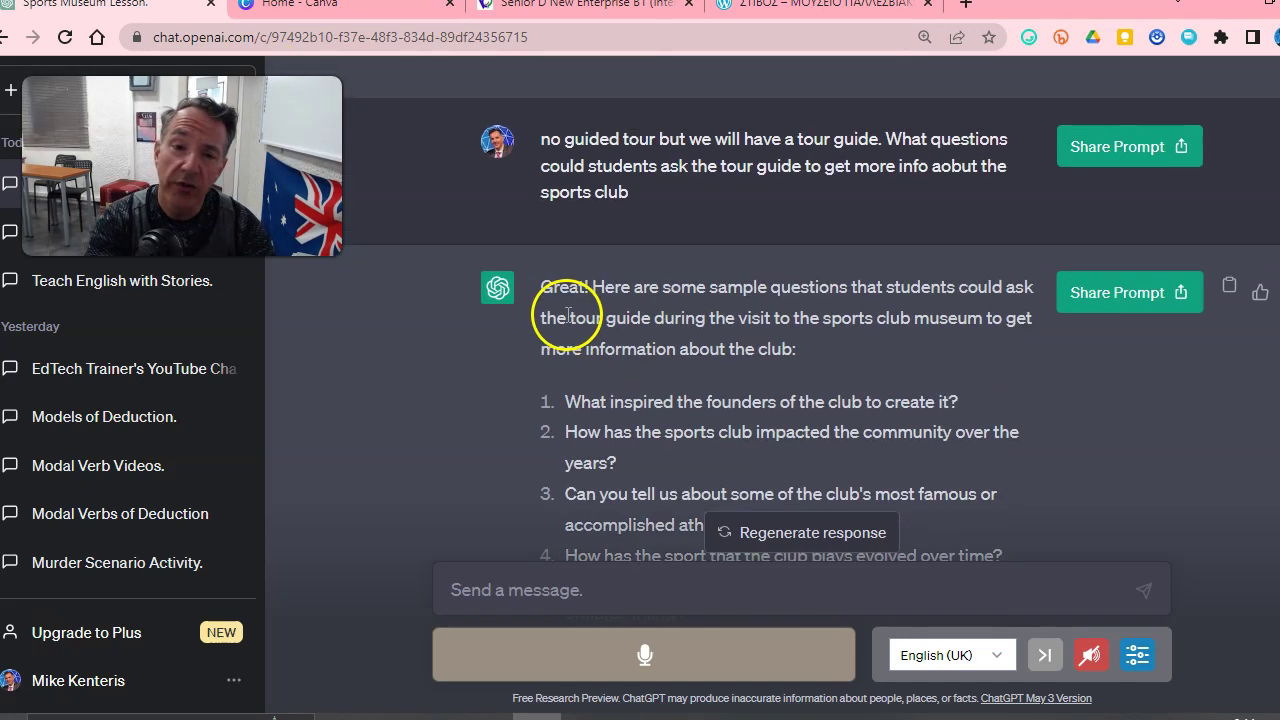
- Go back to the plan's Reflection and Analysis section and highlight the task about writing a reflection on the museum experience
scroll(538, 262, "up", 5)
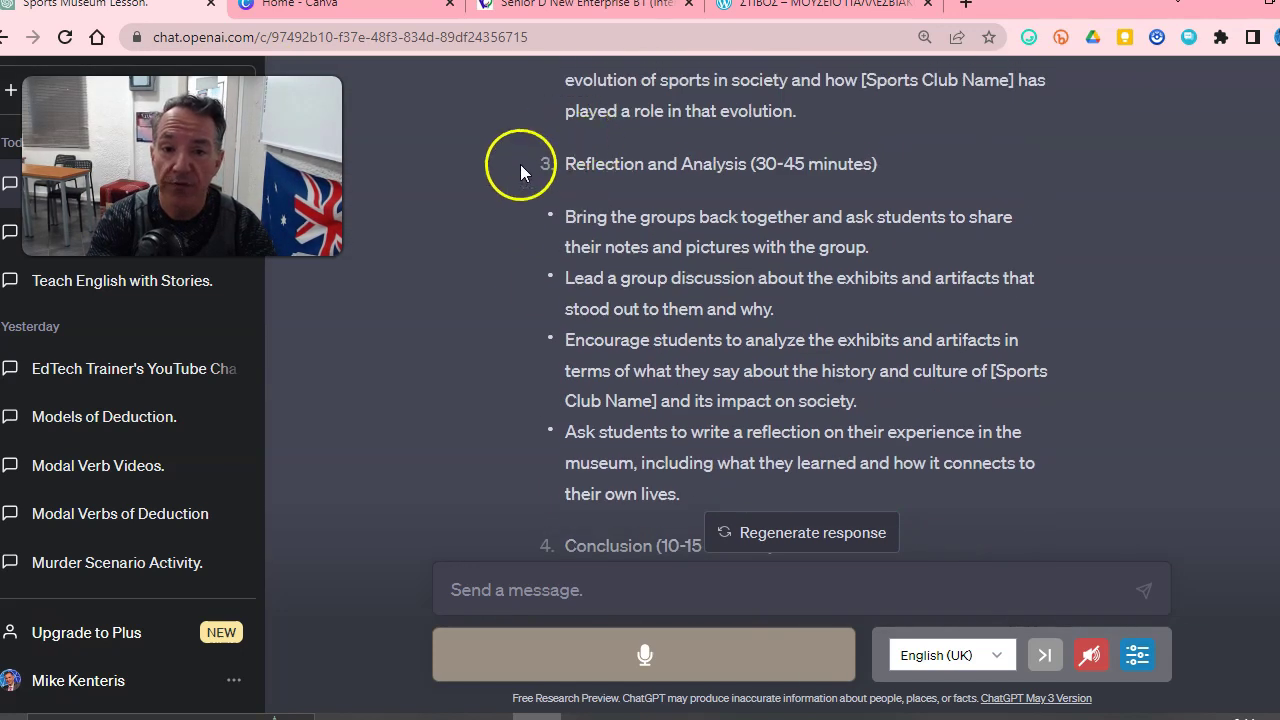
left_click_drag(528, 162, 690, 168)
scroll(548, 383, "down", 2)
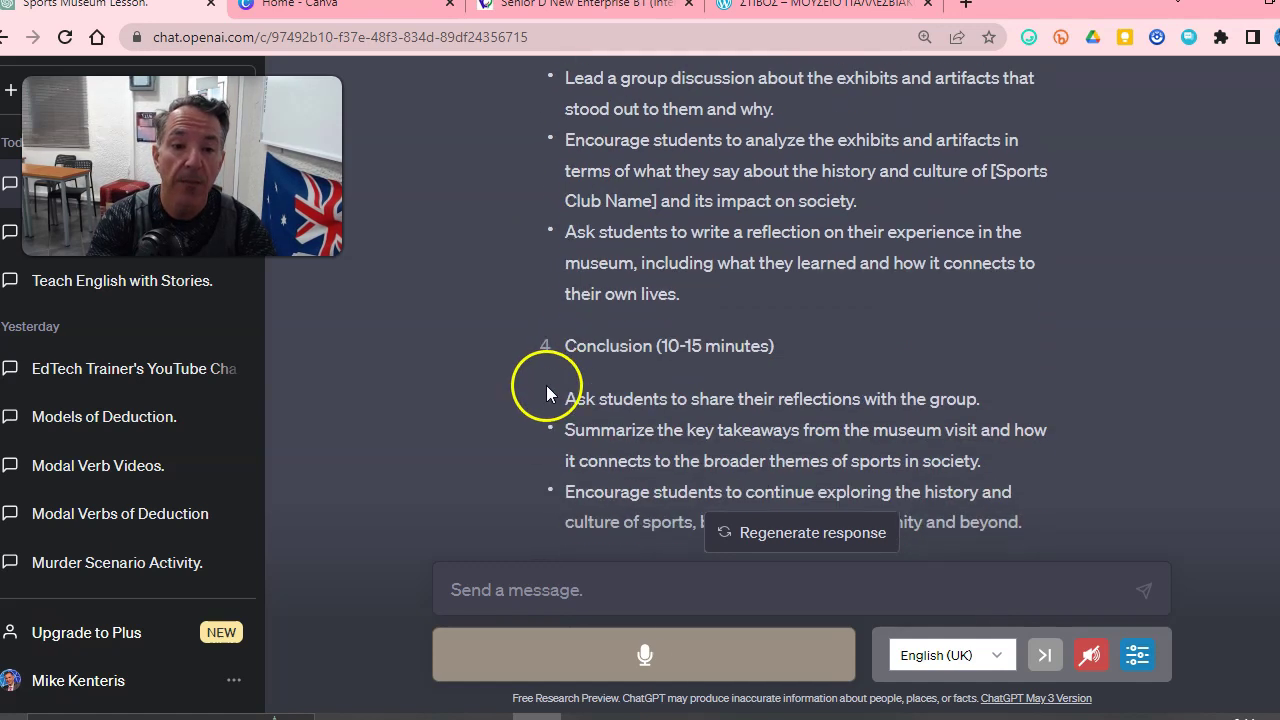
left_click_drag(563, 233, 708, 300)
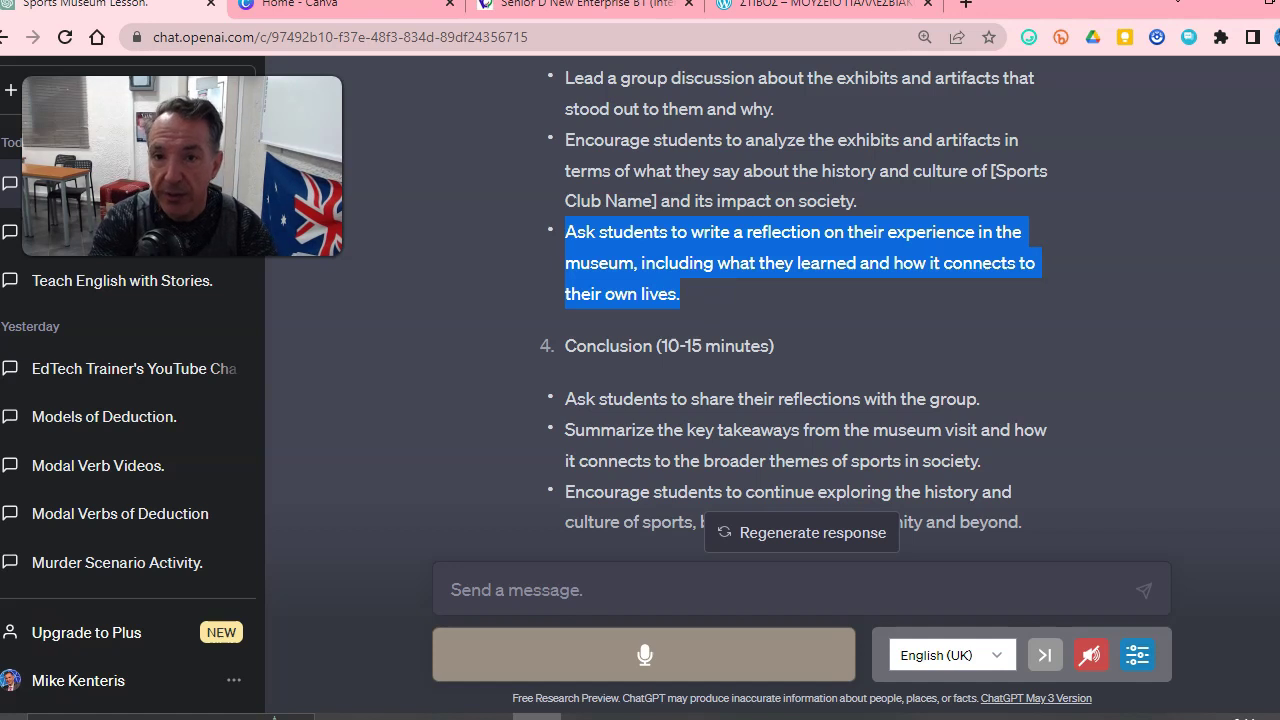
- Switch to Canva and create a blank Presentation (16:9) design
left_click(282, 8)
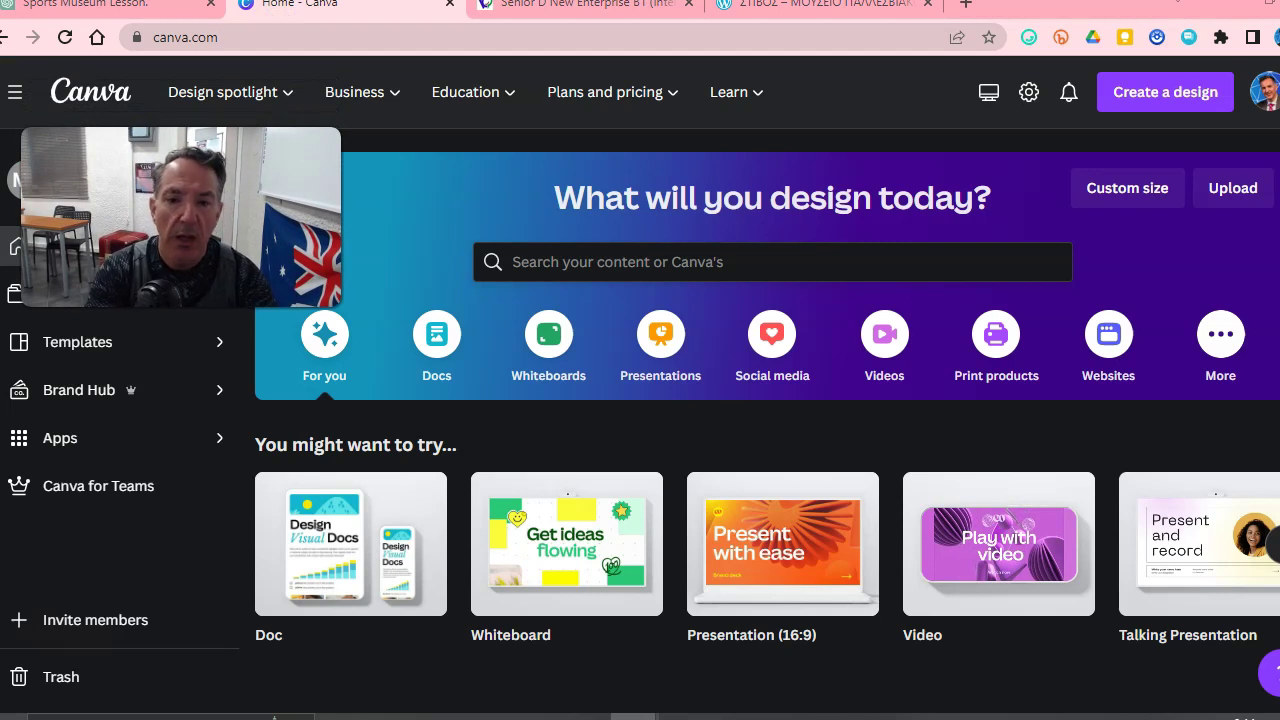
left_click(660, 340)
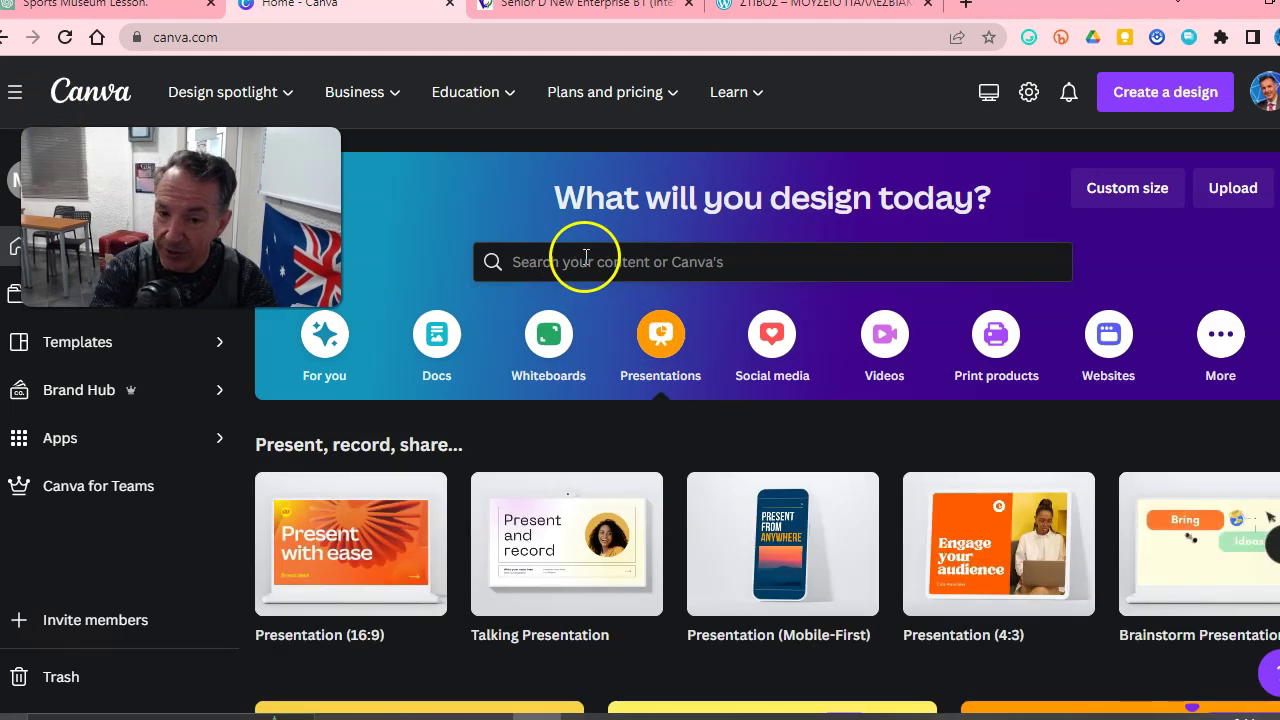
left_click(330, 540)
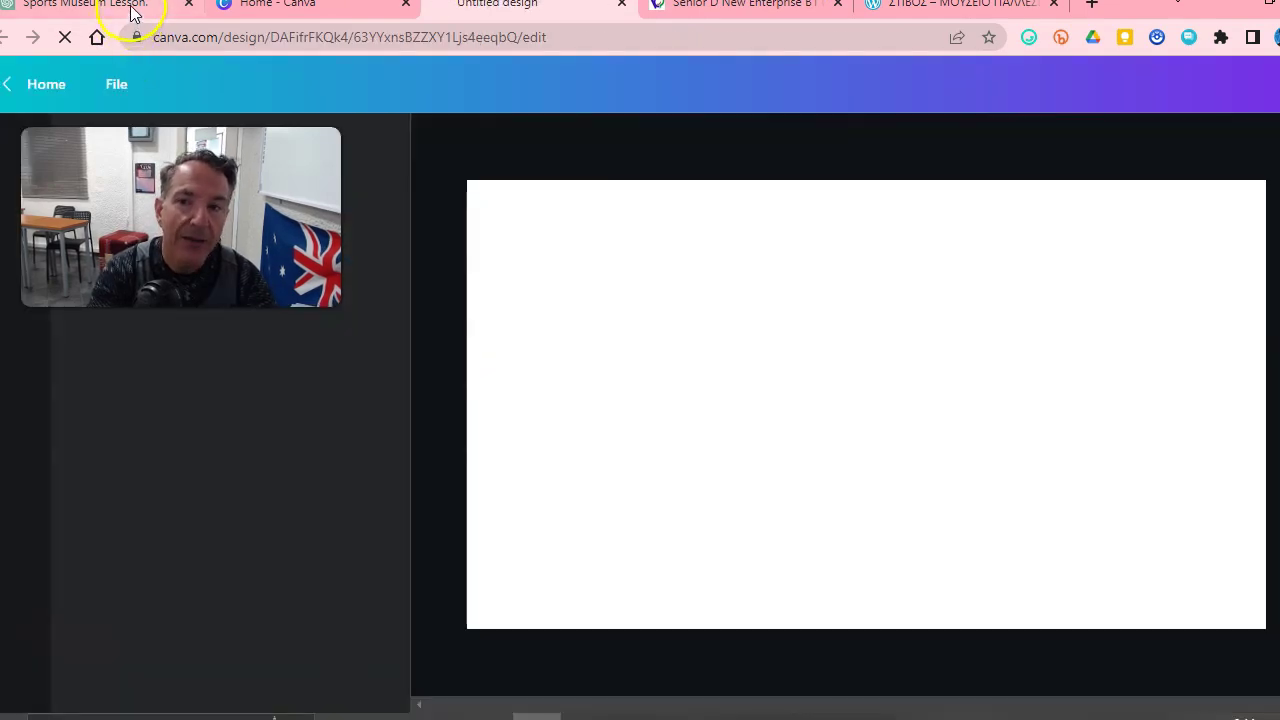
- Return to the ChatGPT chat and check the original lesson prompt and the plan's title
left_click(131, 12)
scroll(1153, 301, "up", 5)
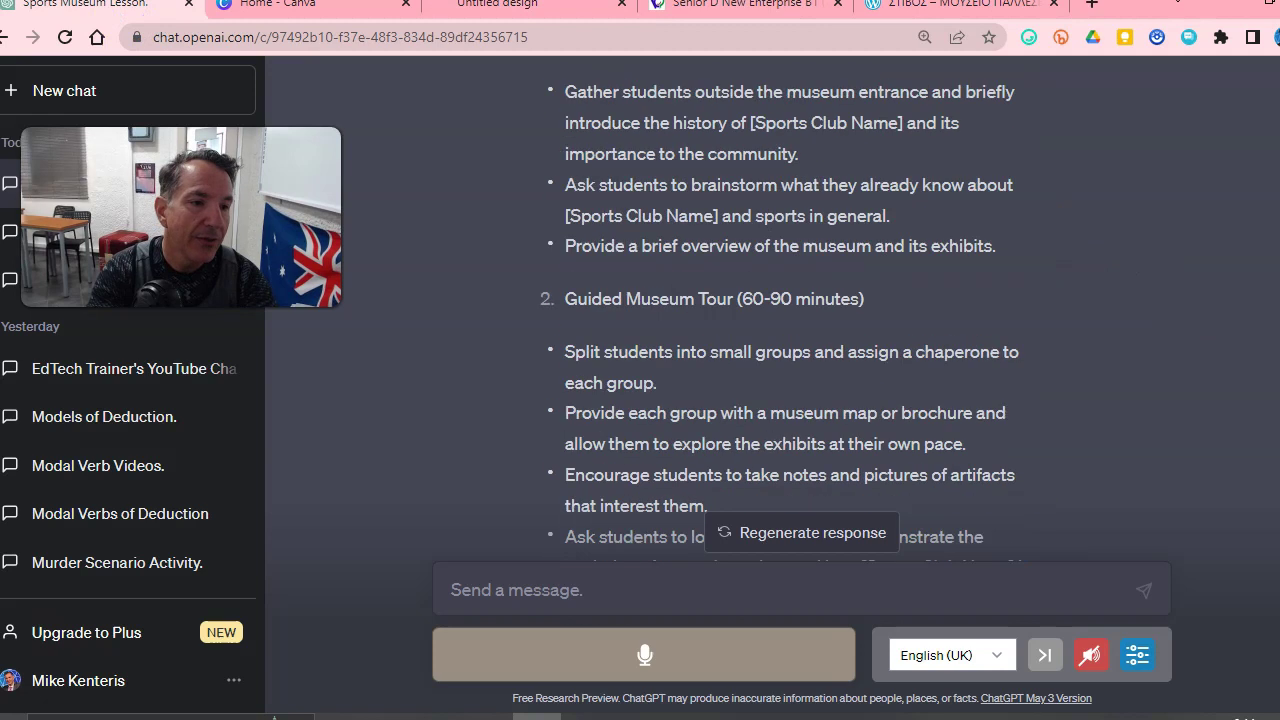
scroll(770, 300, "up", 5)
left_click_drag(541, 96, 958, 100)
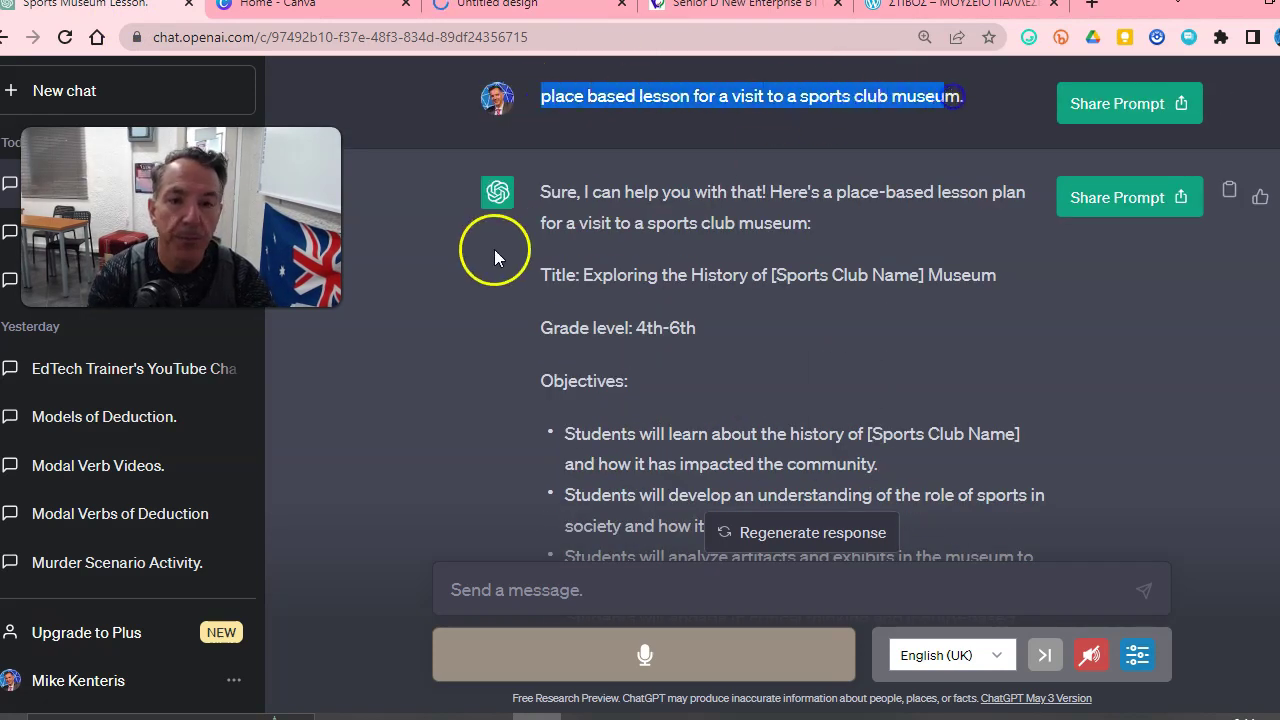
left_click(582, 272)
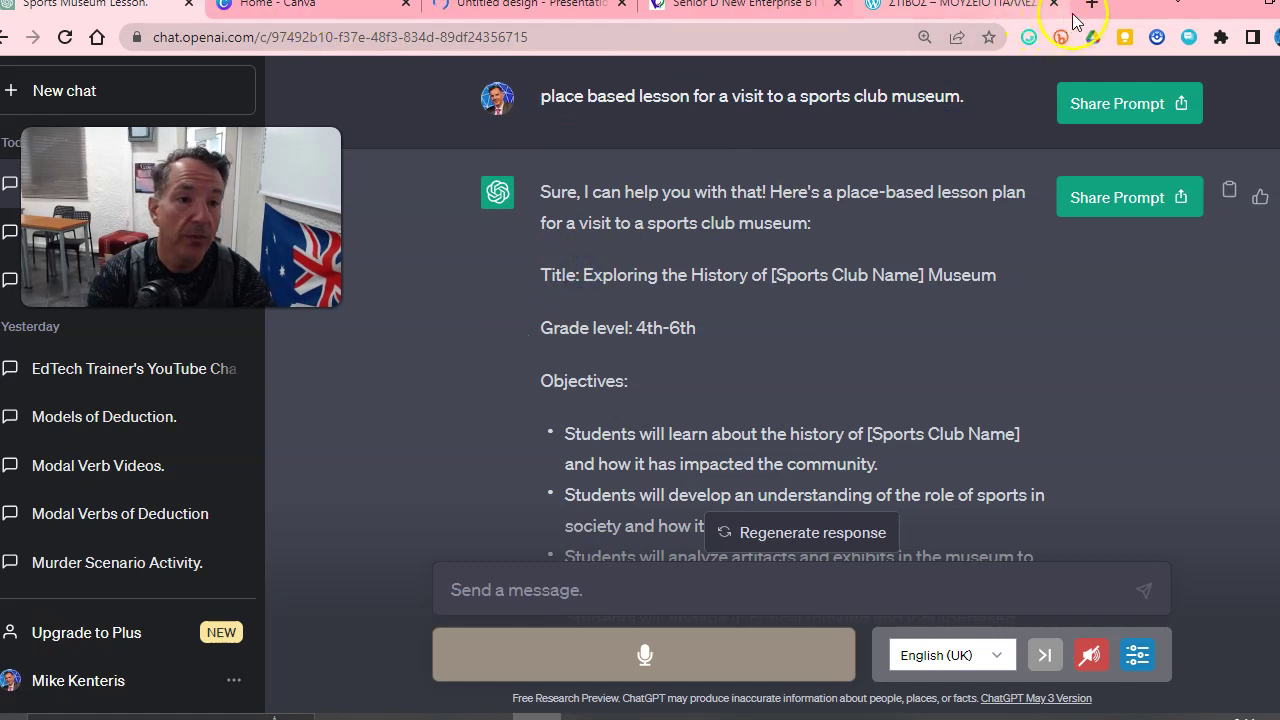
- Open the Google Docs document "LP: Exploring the History of Panlesviakos Syllogos Museum" and copy the lesson title after "Title:"
left_click(1089, 6)
left_click(366, 70)
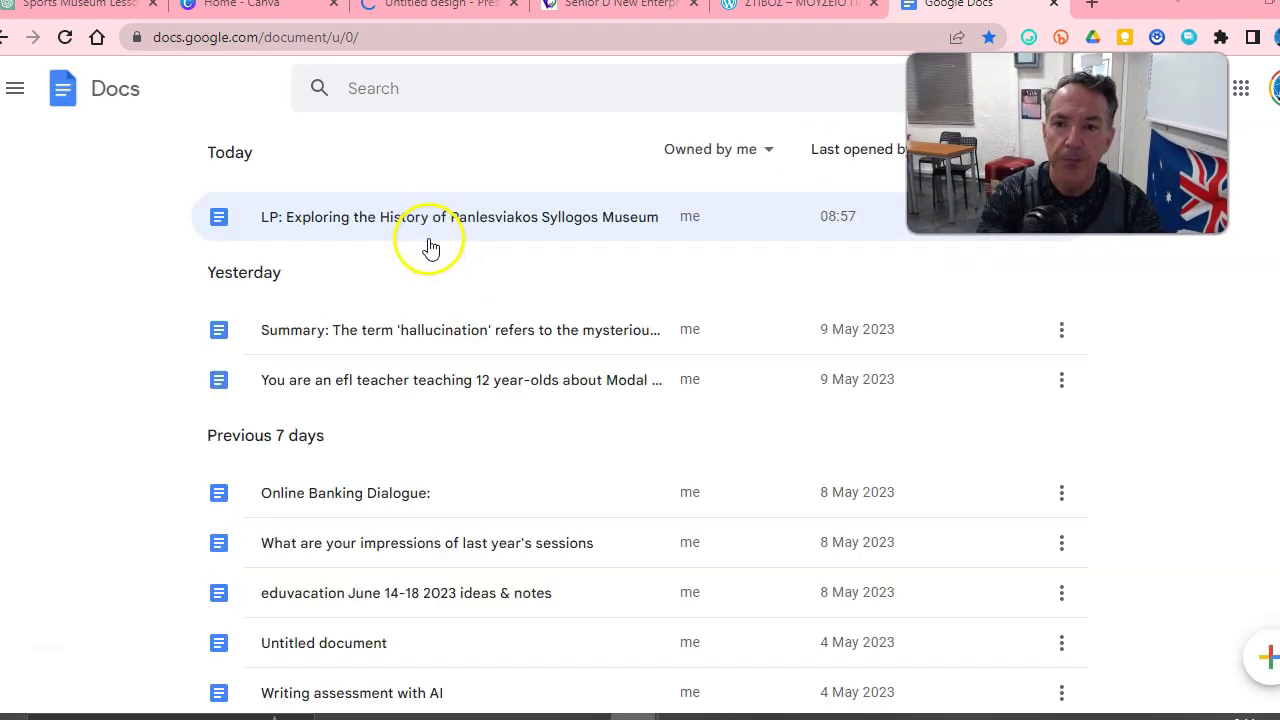
left_click(370, 224)
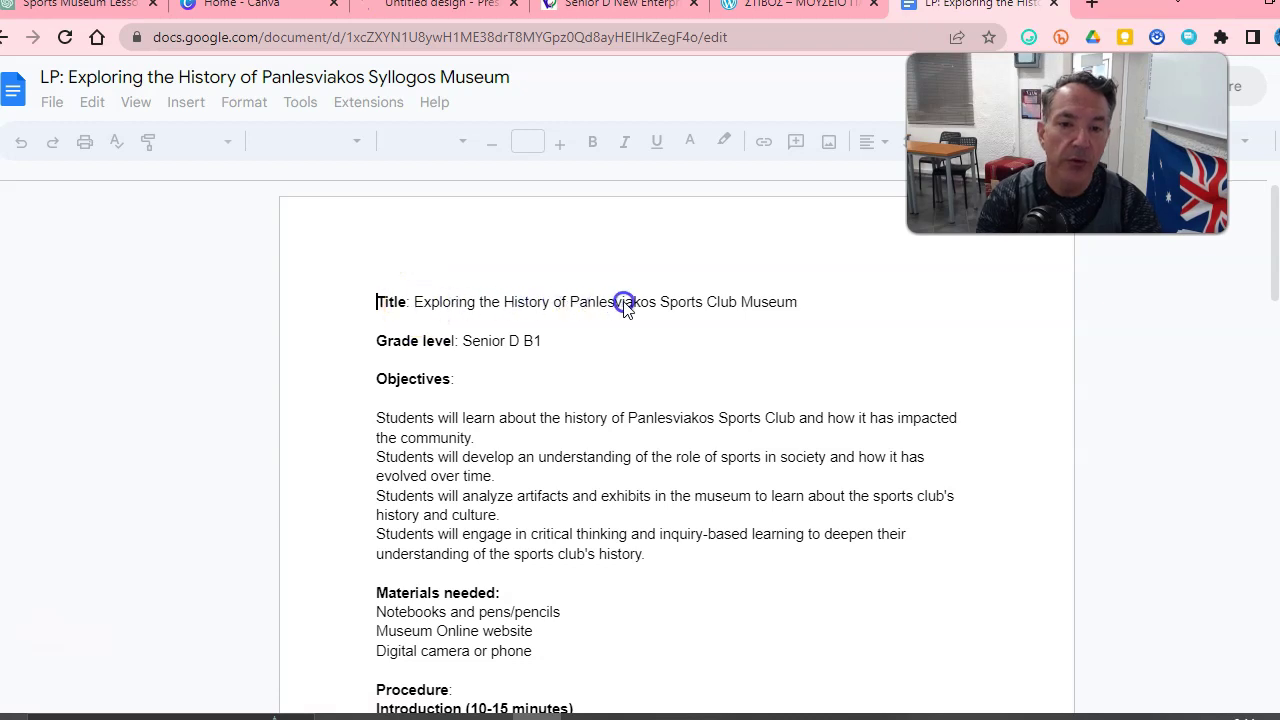
left_click_drag(414, 302, 623, 303)
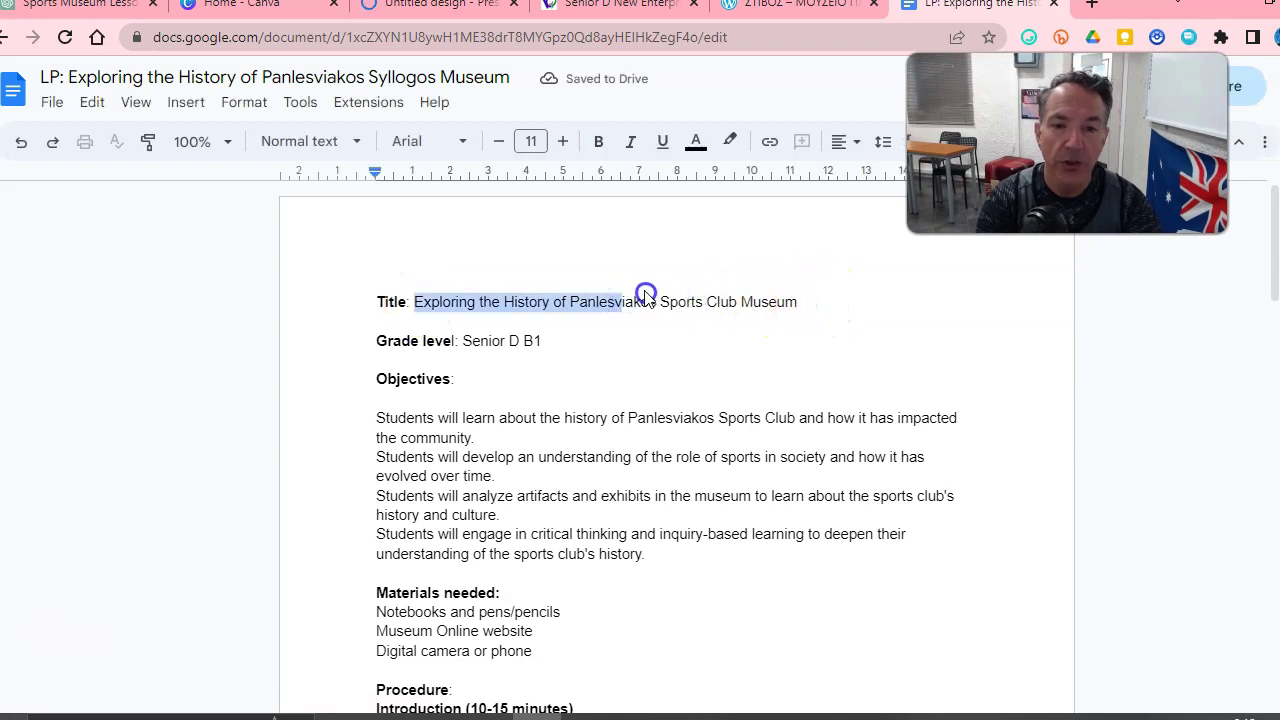
left_click(640, 295)
left_click_drag(414, 302, 805, 315)
key("ctrl+c")
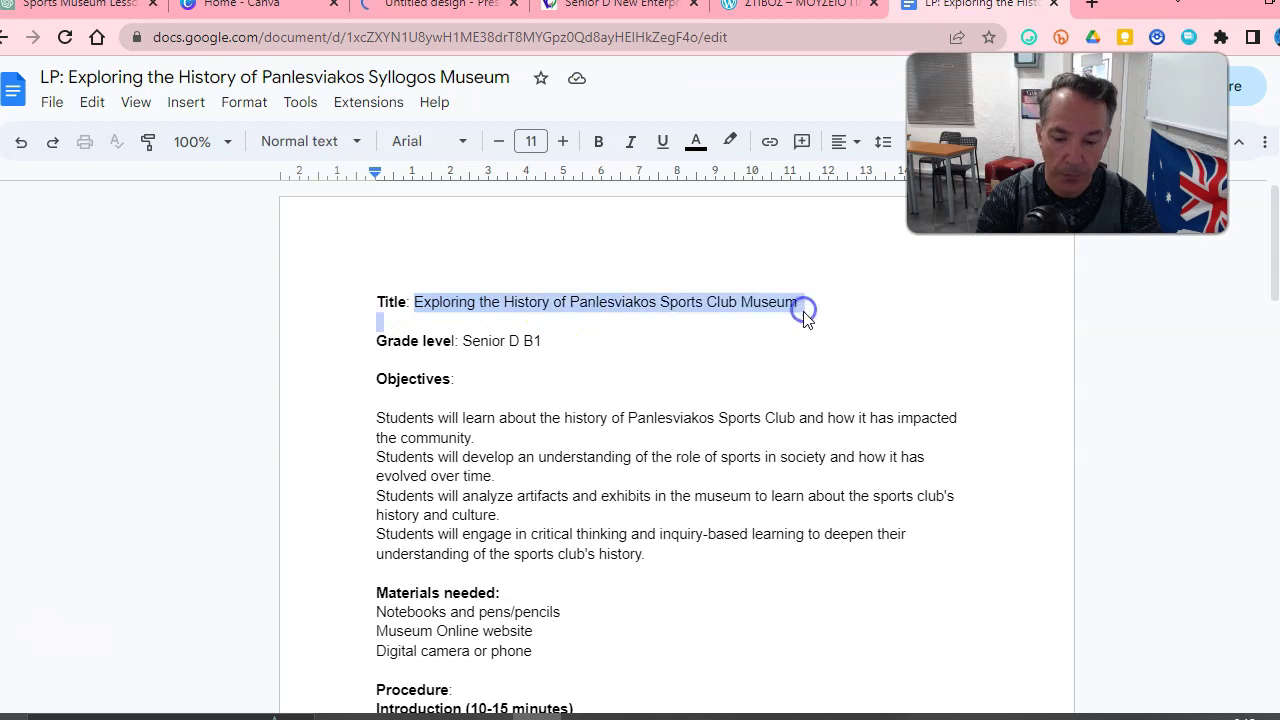
- Switch to the untitled Canva design and generate a Magic Design presentation about "Exploring the History of Panlesviakos Sports Club Museum with students"
left_click(405, 5)
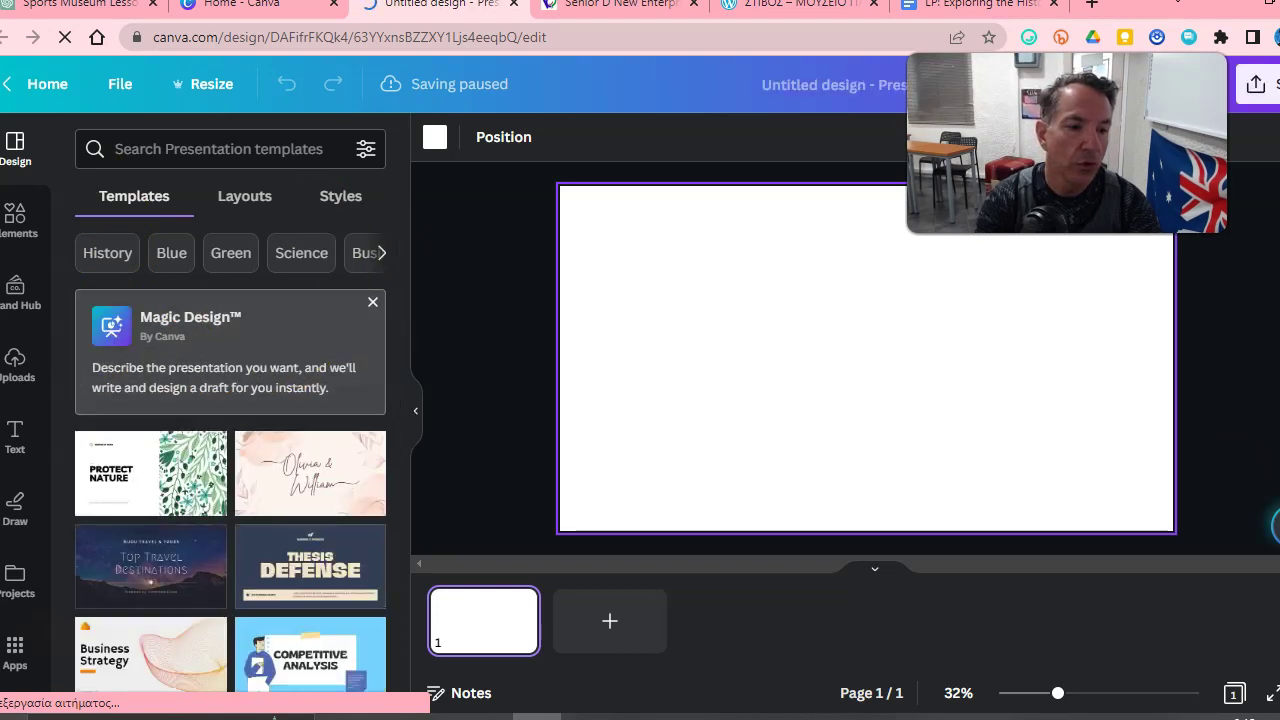
left_click(1277, 526)
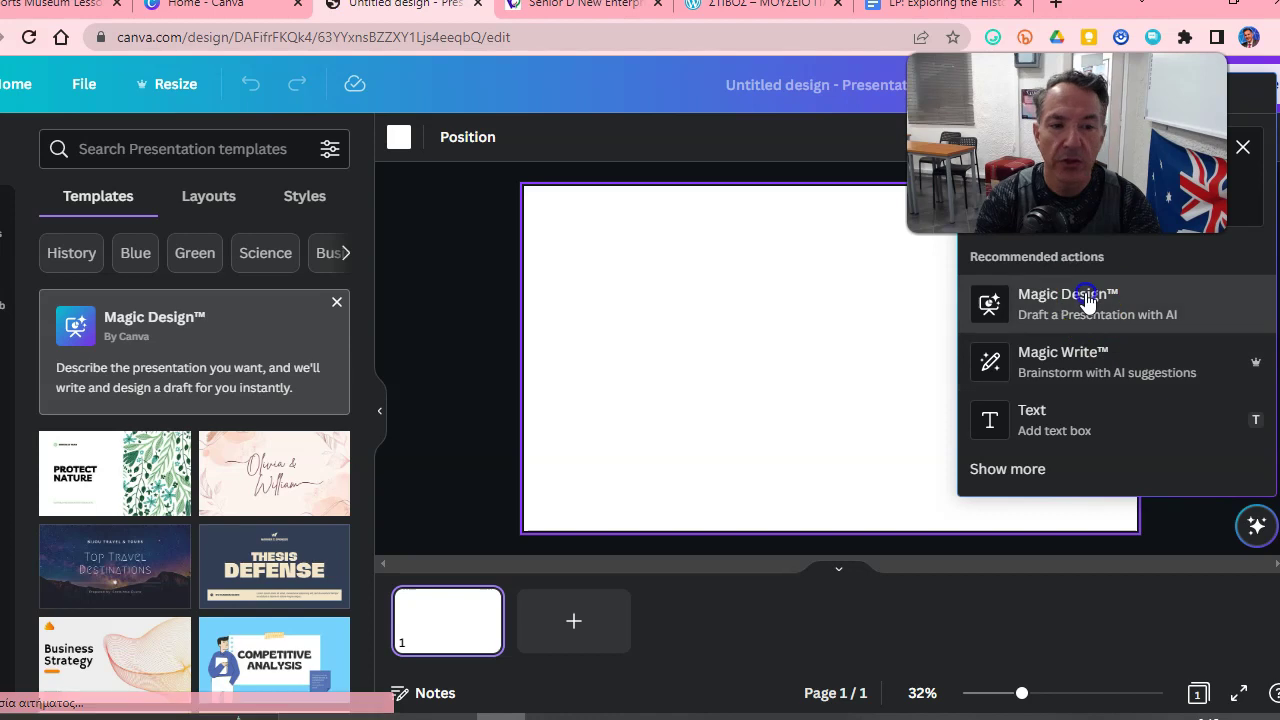
left_click(1088, 300)
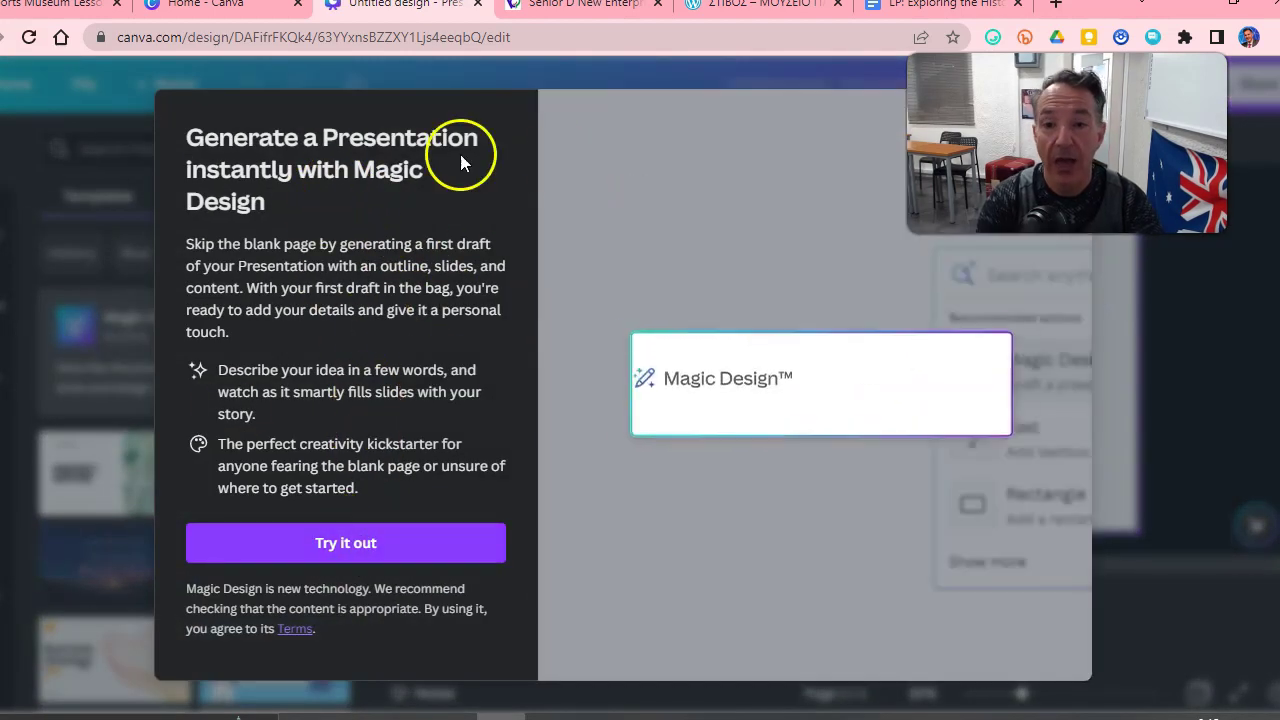
left_click(293, 535)
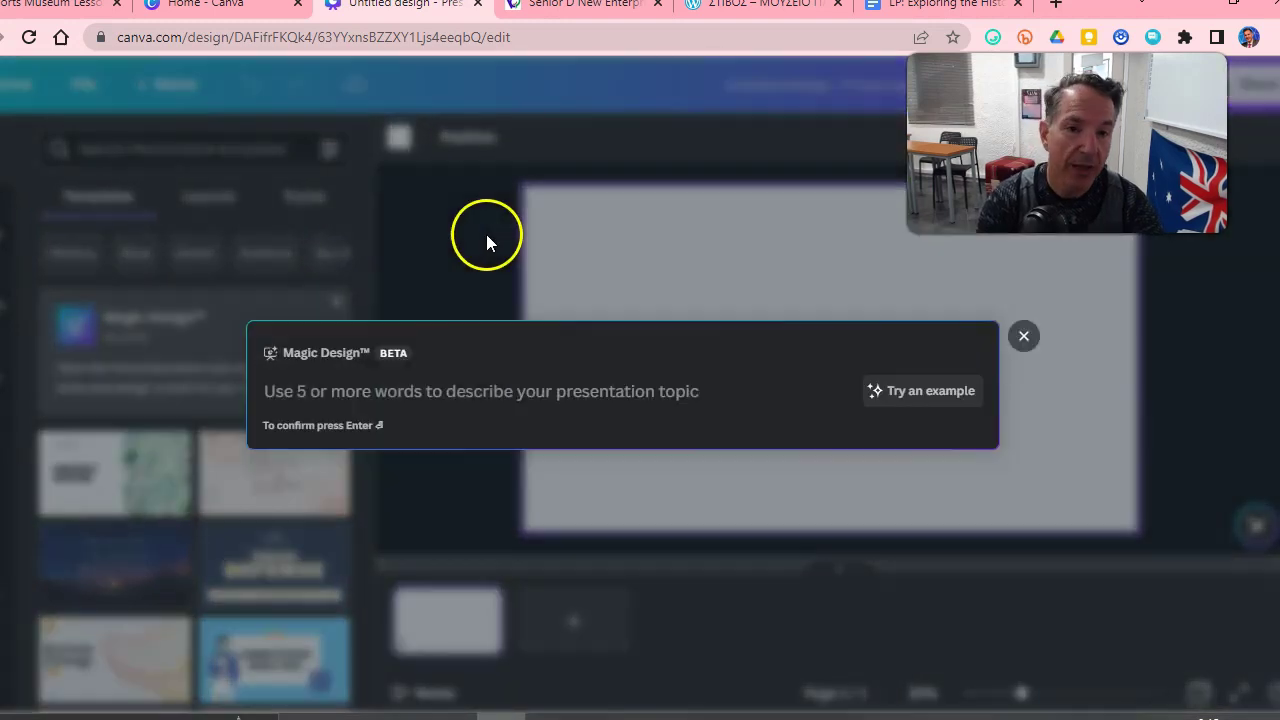
key("ctrl+v")
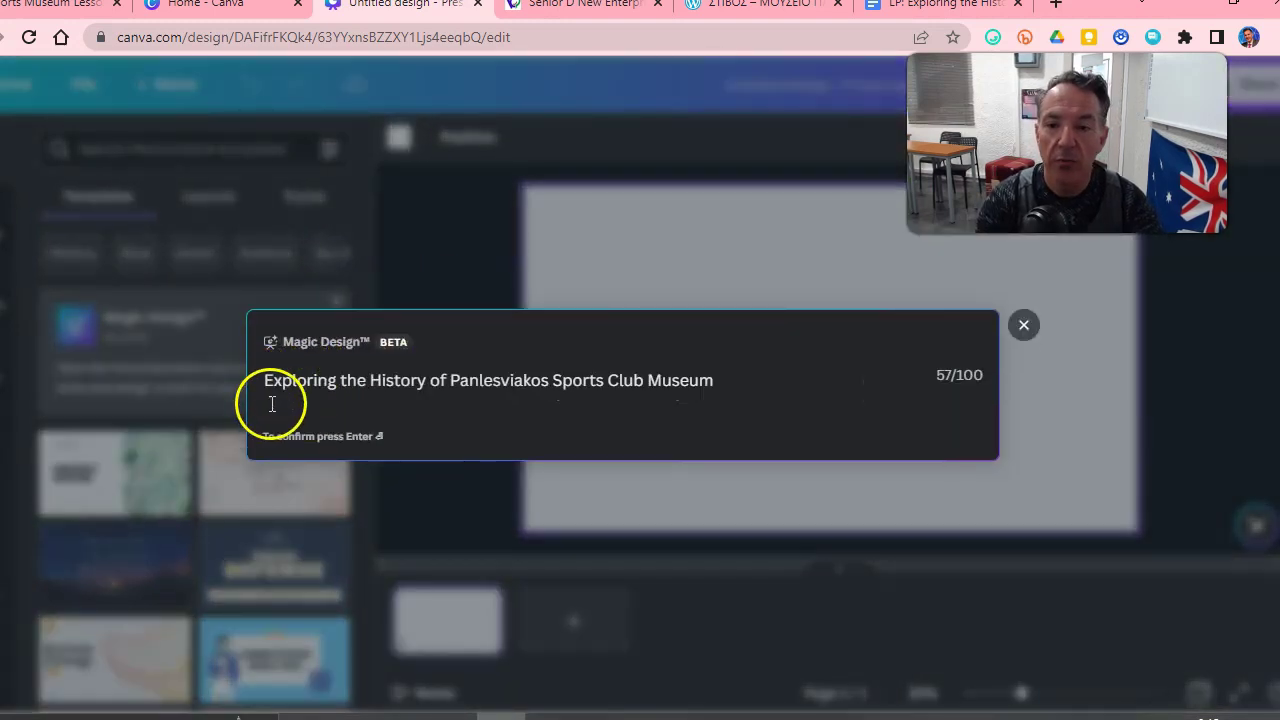
key("BackSpace")
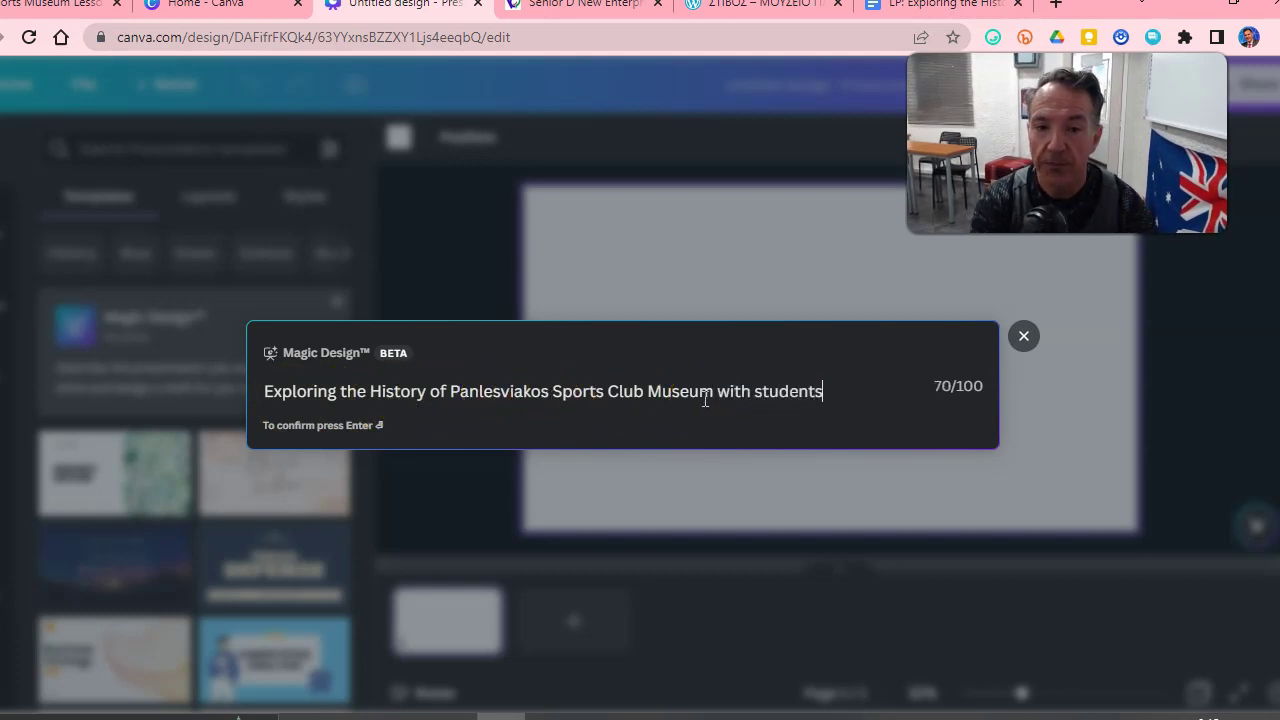
key("Return")
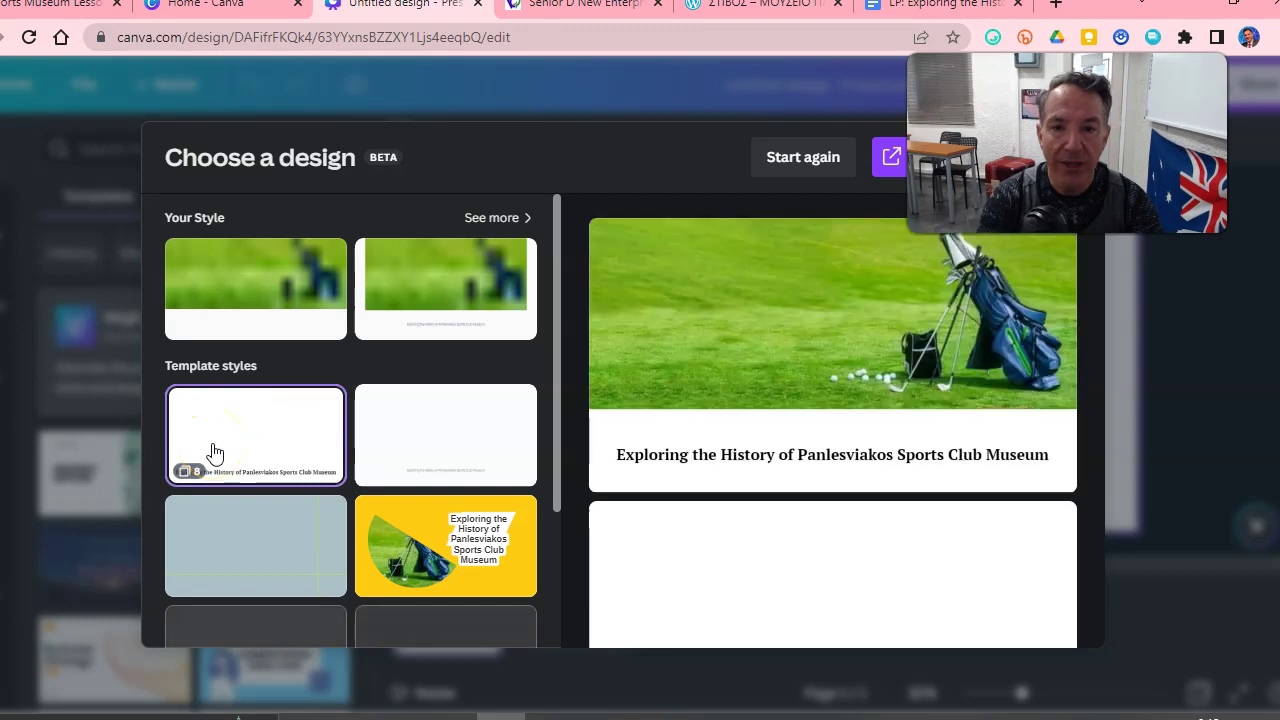
- Apply the first template style, with the golf photo above a white title band, to the presentation and dismiss the technology notice
left_click(215, 437)
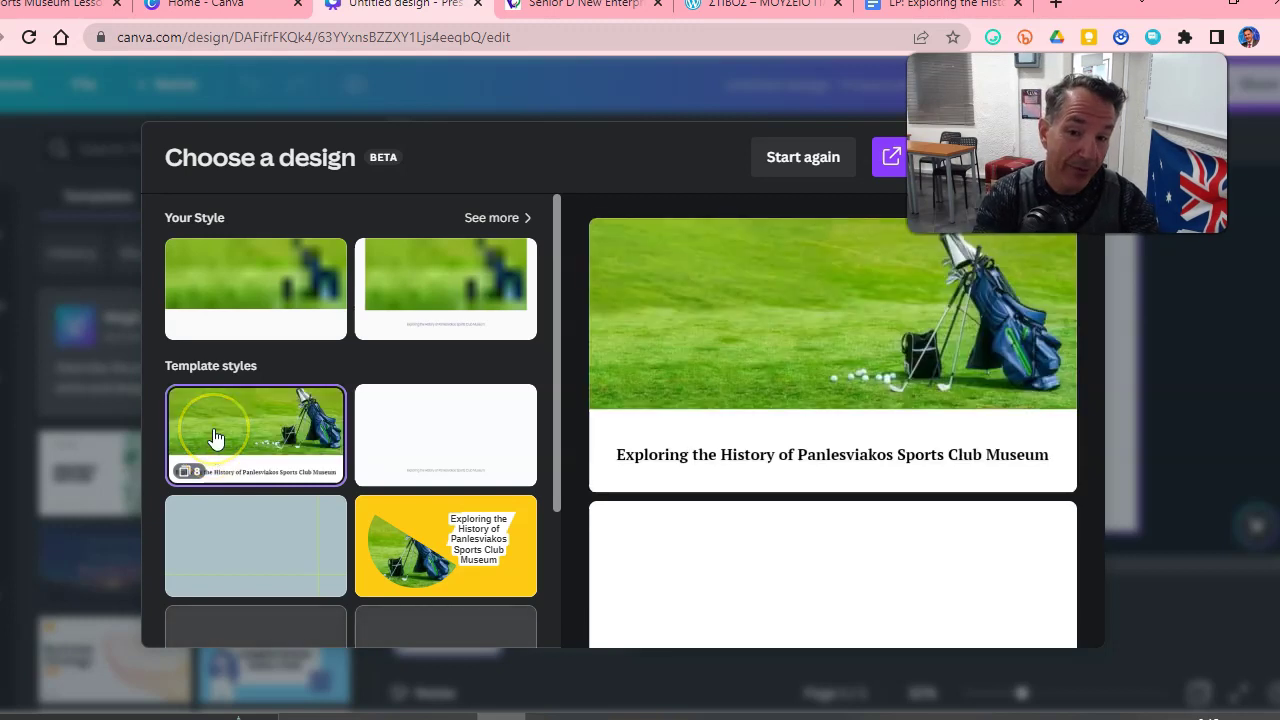
scroll(214, 435, "down", 3)
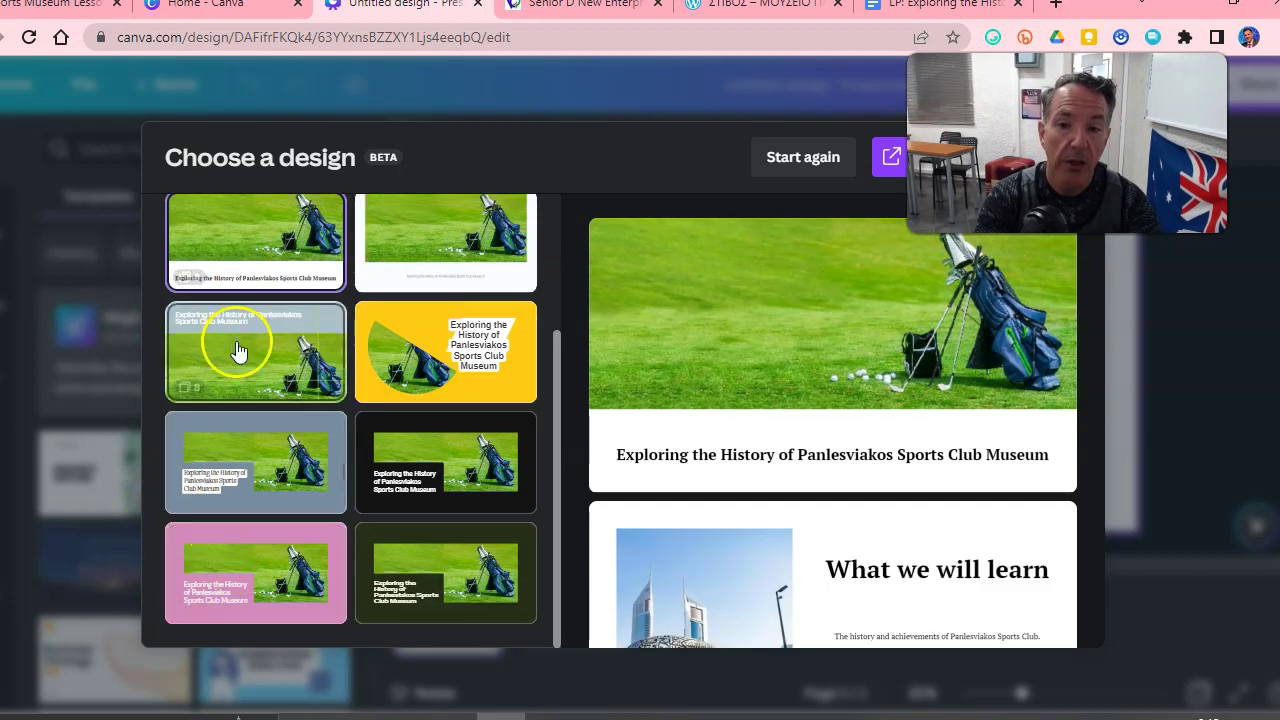
left_click(893, 168)
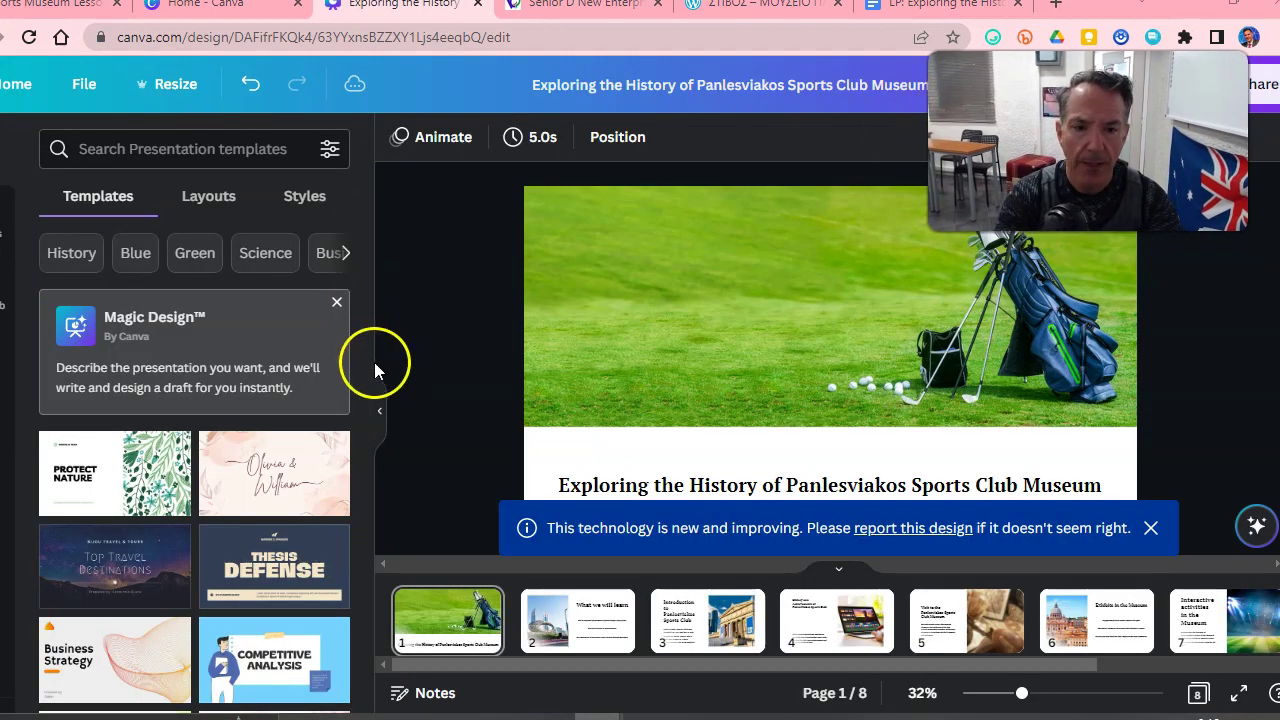
left_click(1150, 528)
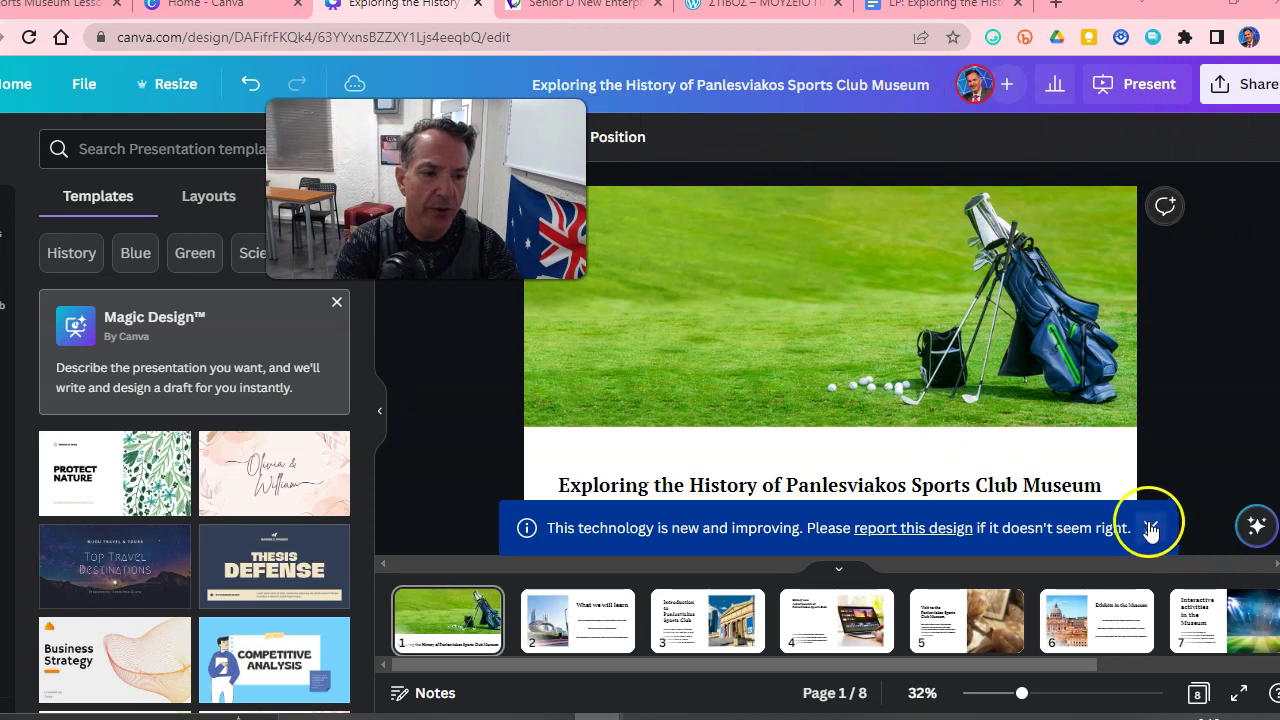
- Present the generated slides full screen, review them through to "Conclusion and discussion", and leave full-screen mode
left_click(1150, 86)
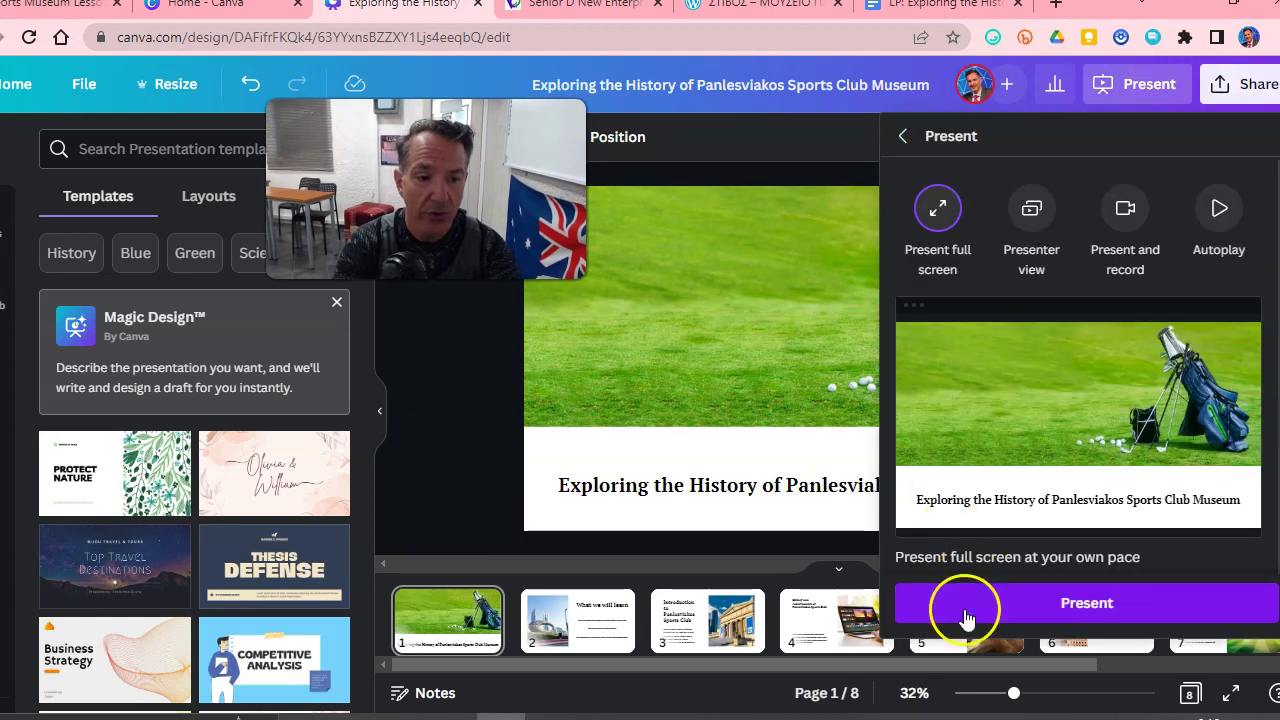
left_click(965, 619)
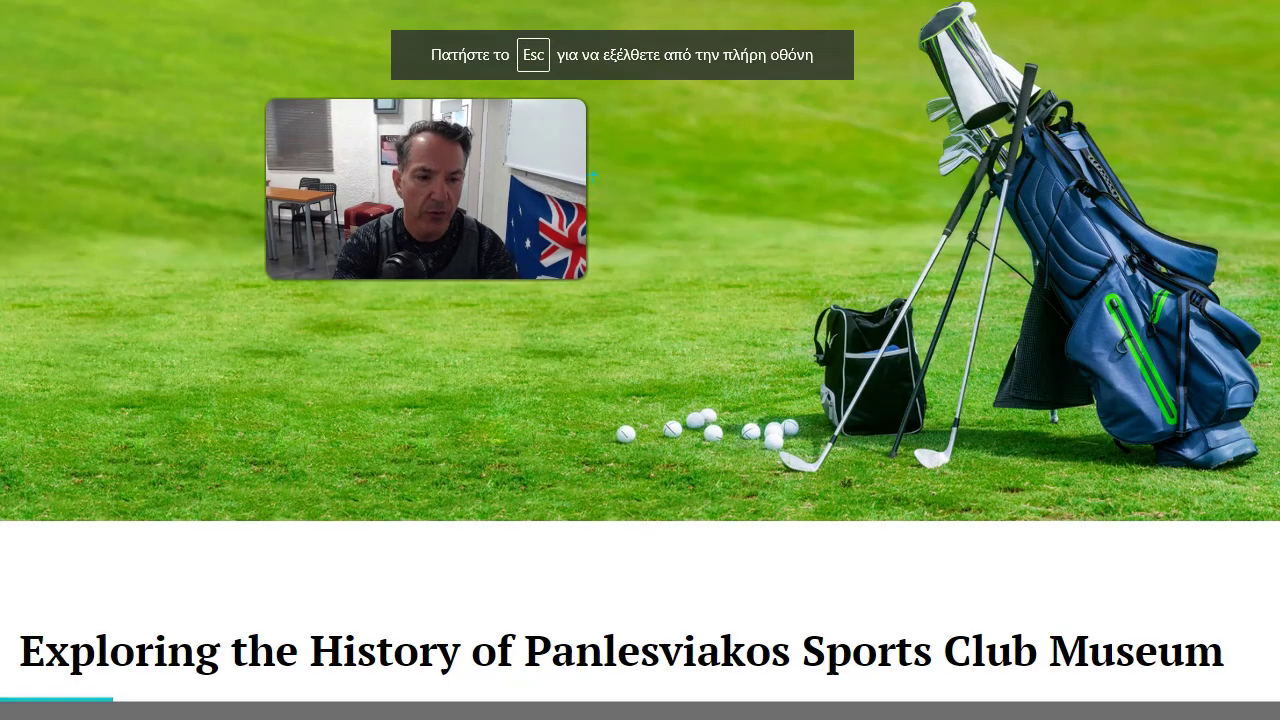
key("Right")
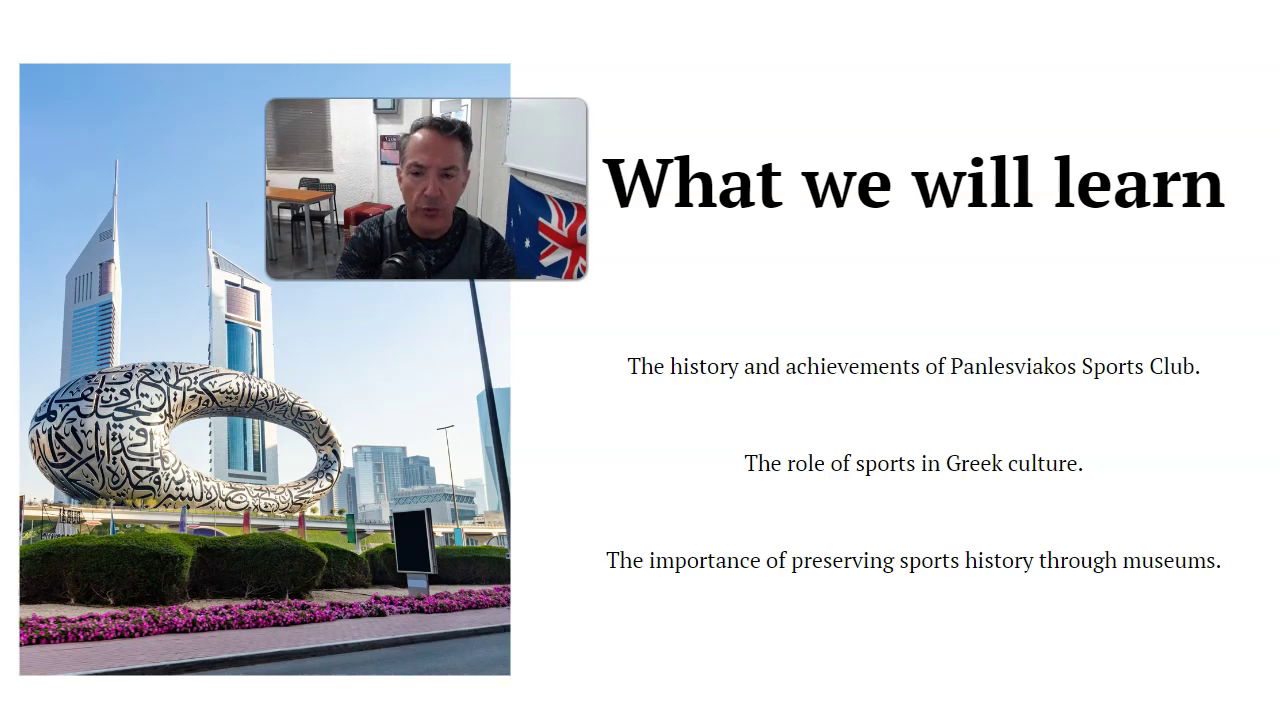
key("Right")
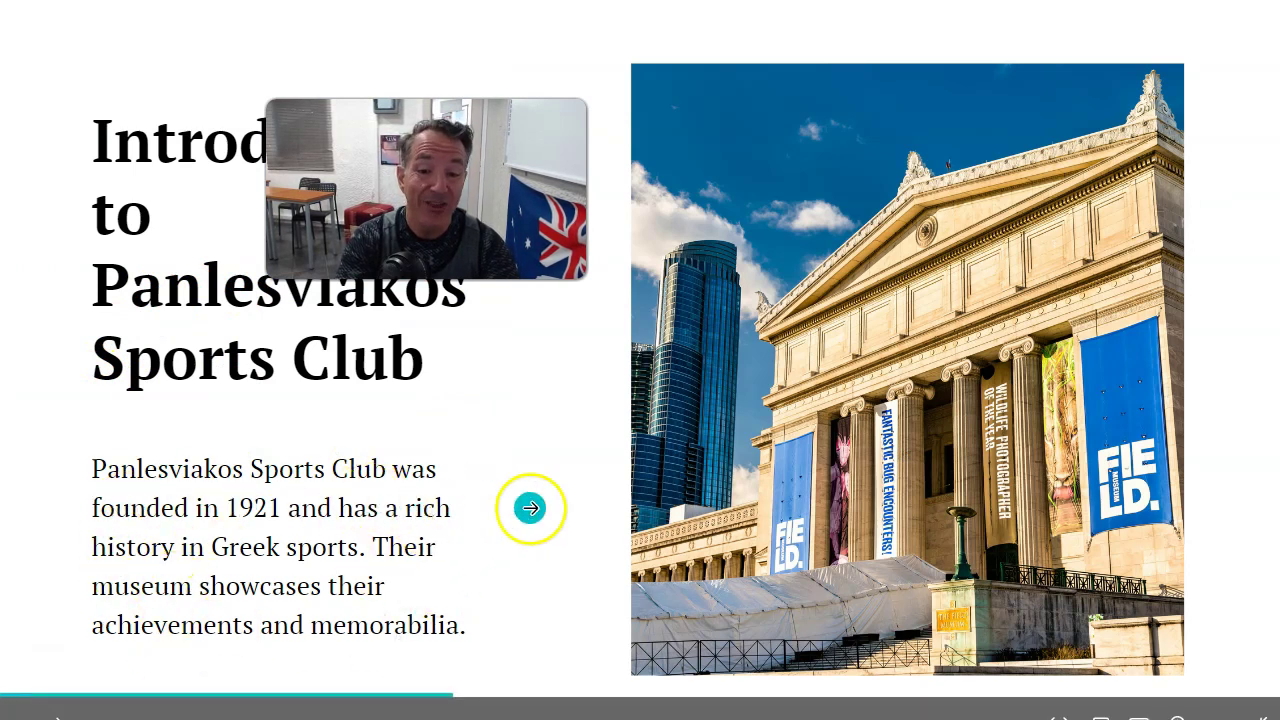
left_click(530, 508)
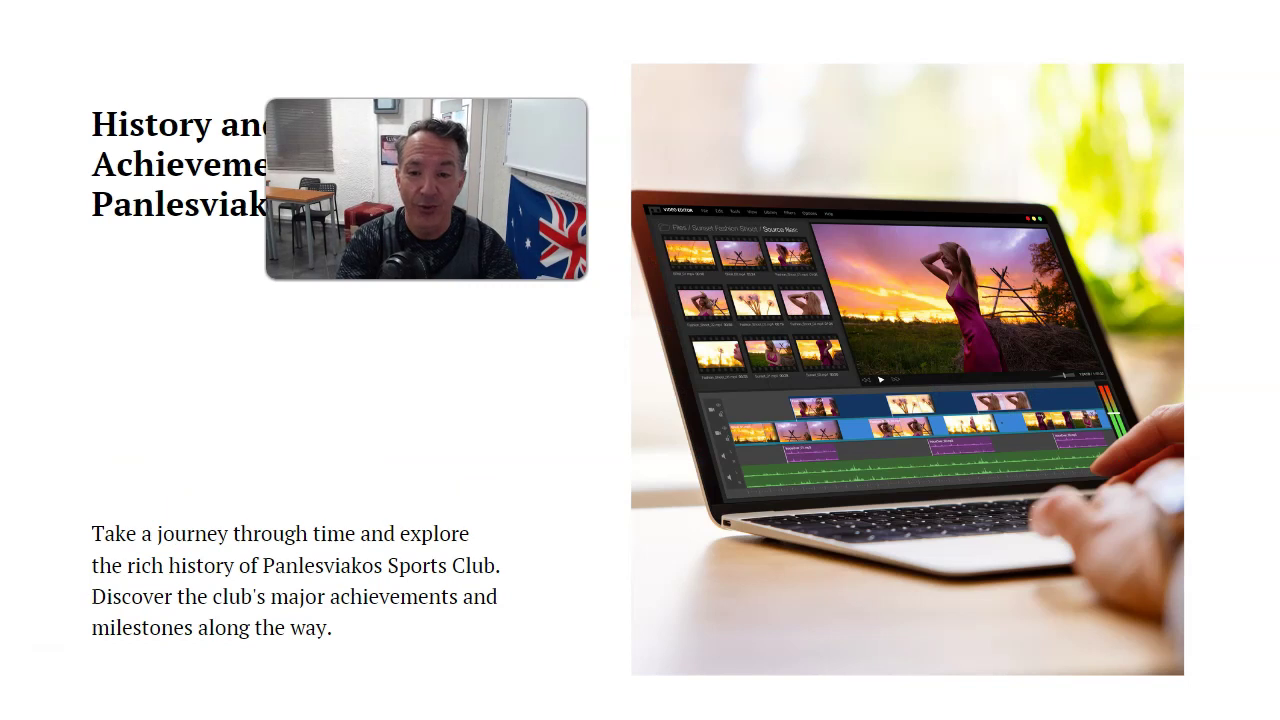
key("Right")
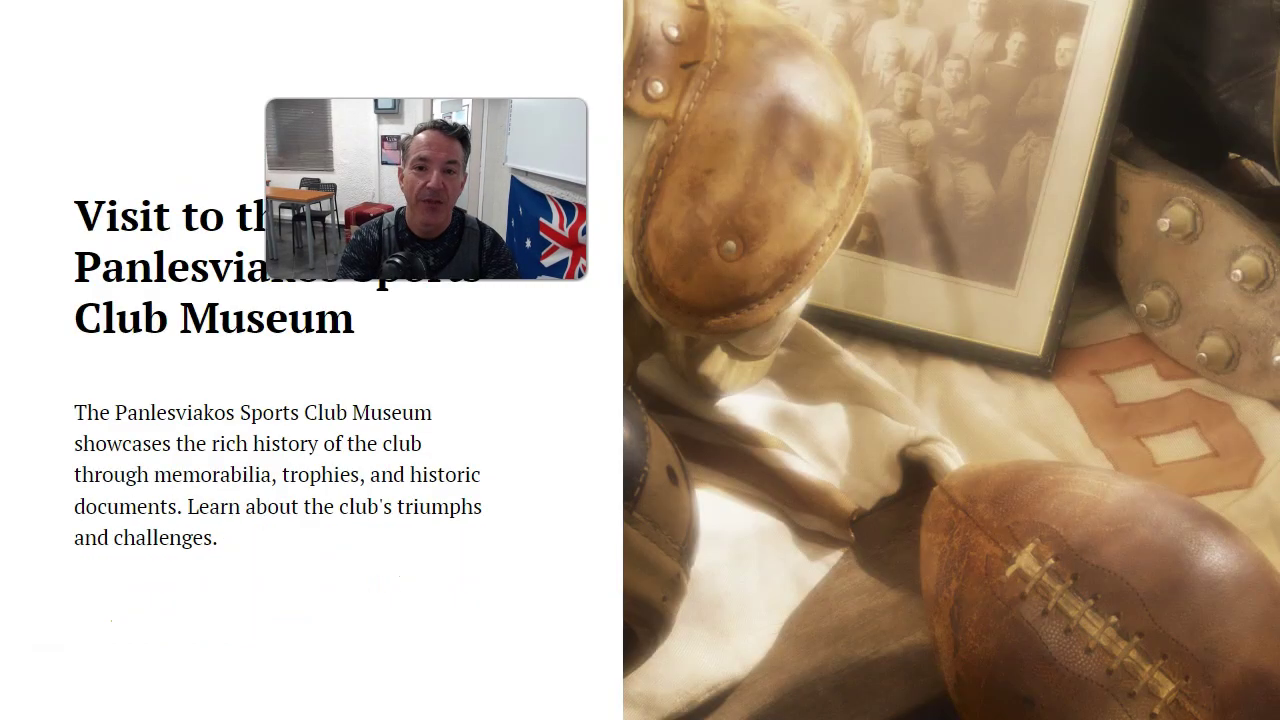
key("Right")
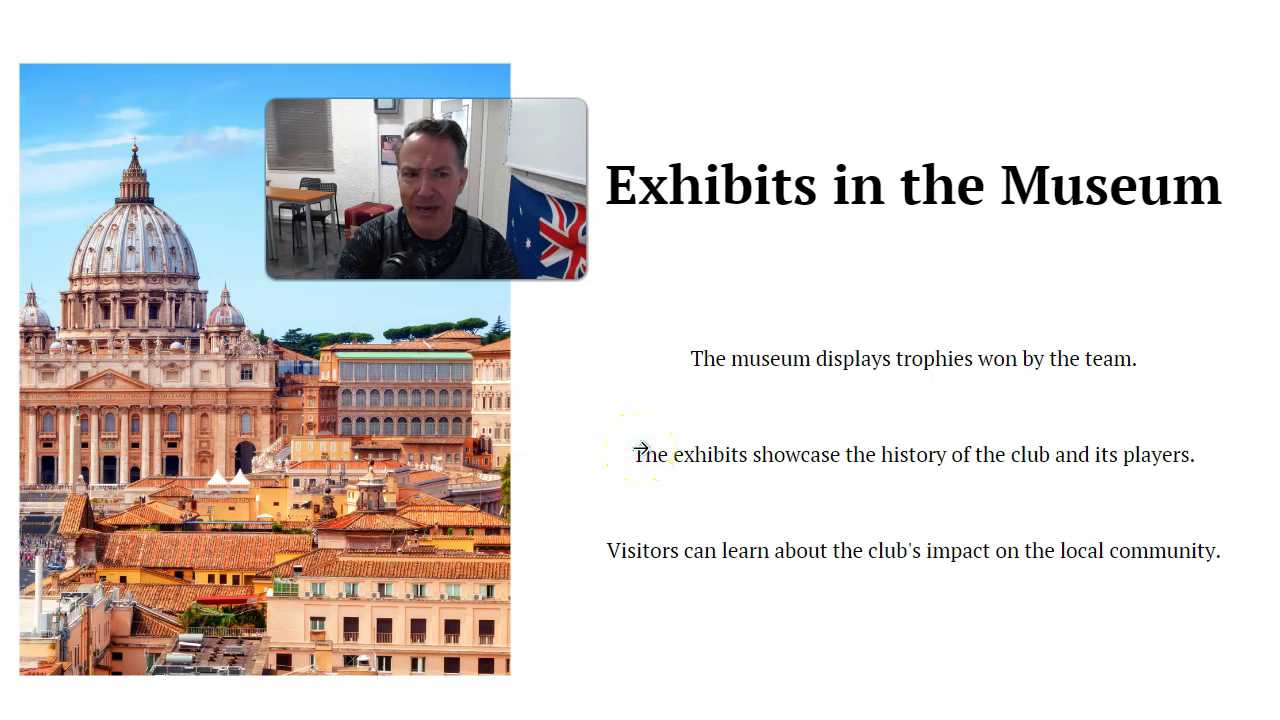
key("Right")
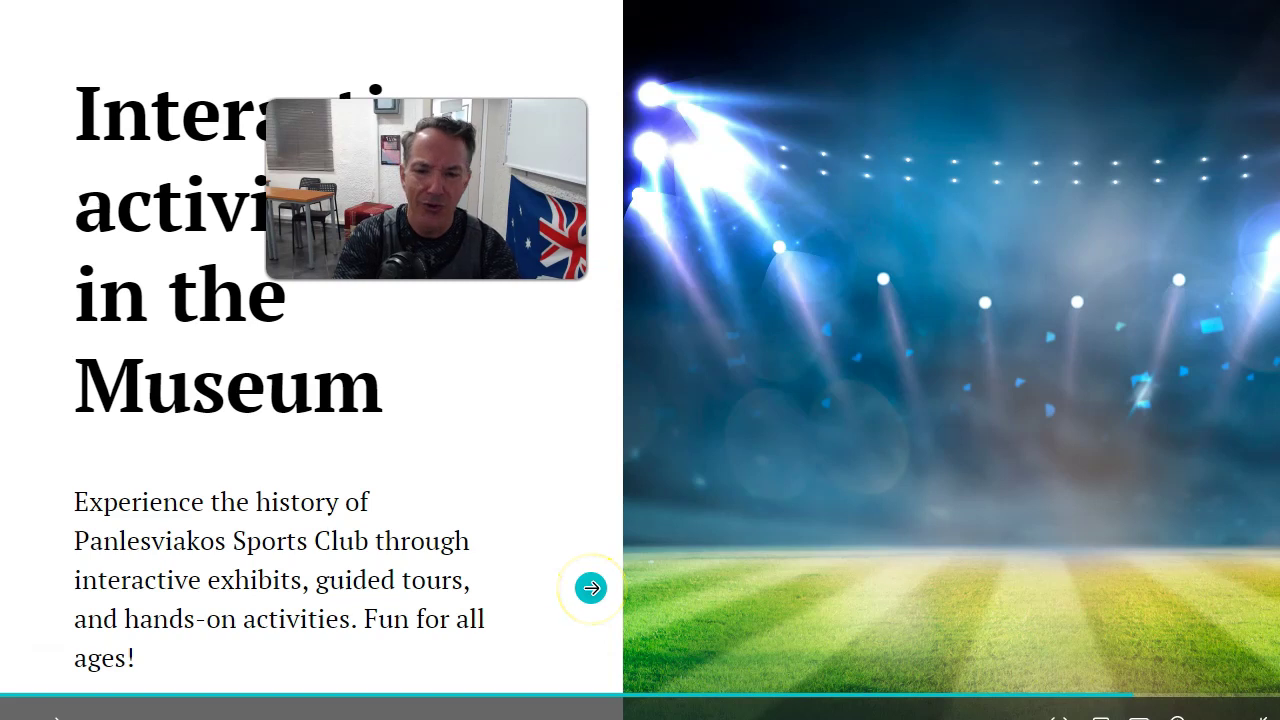
left_click(591, 597)
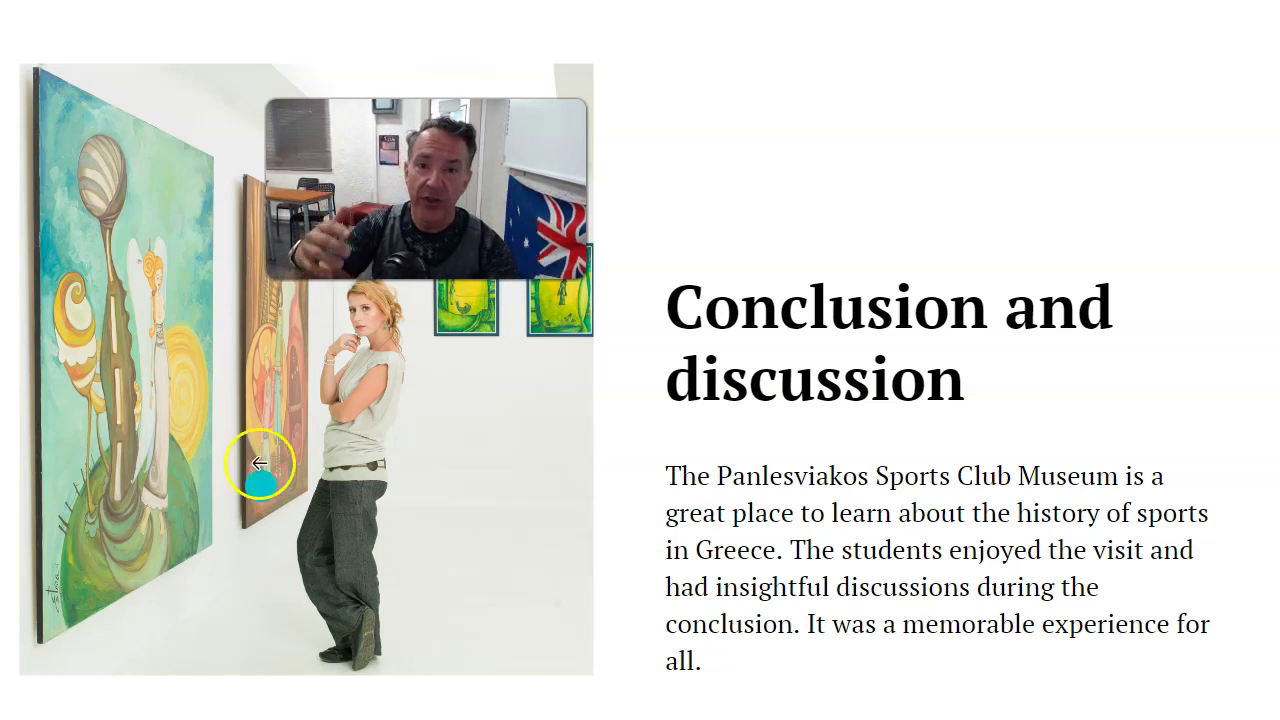
left_click(306, 551)
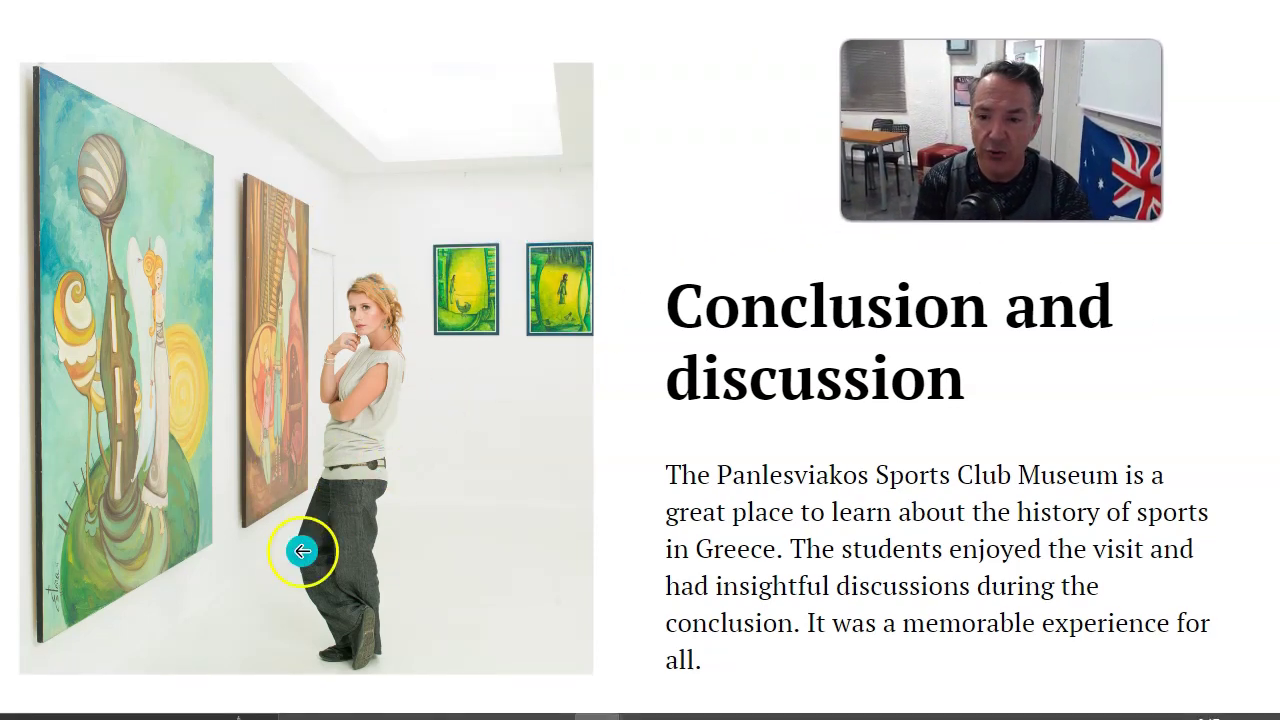
left_click(263, 420)
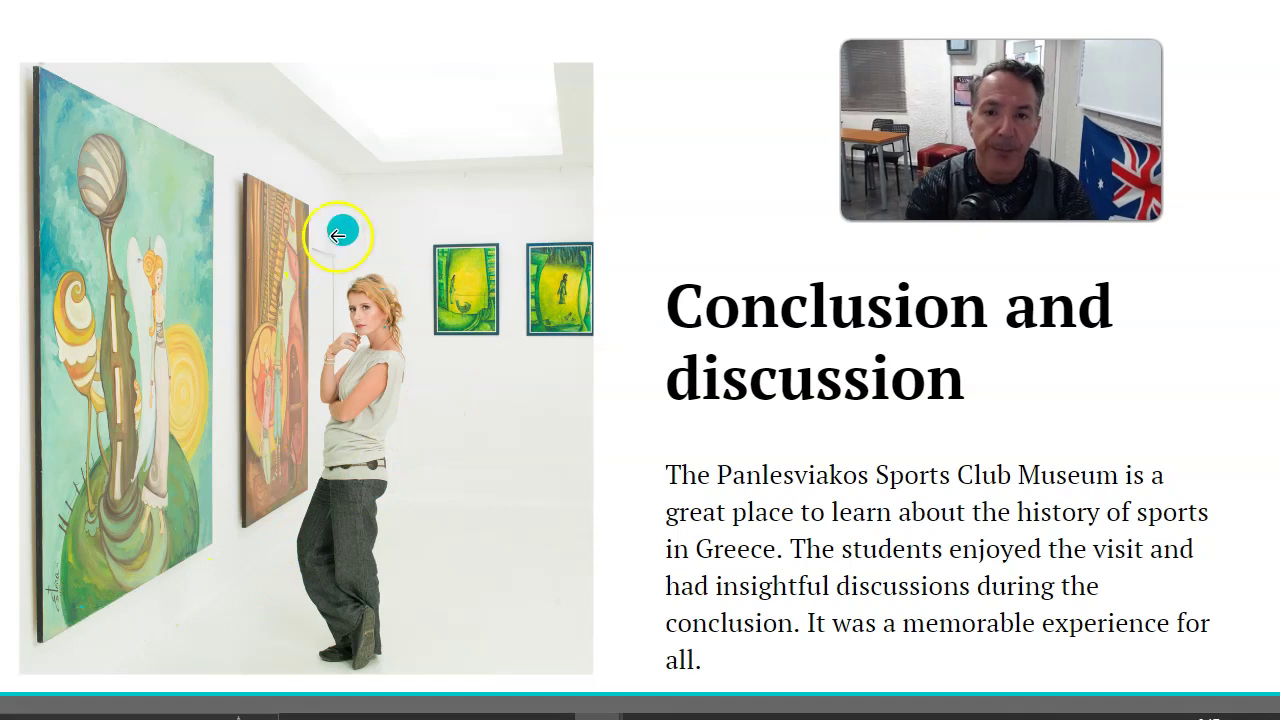
left_click(621, 57)
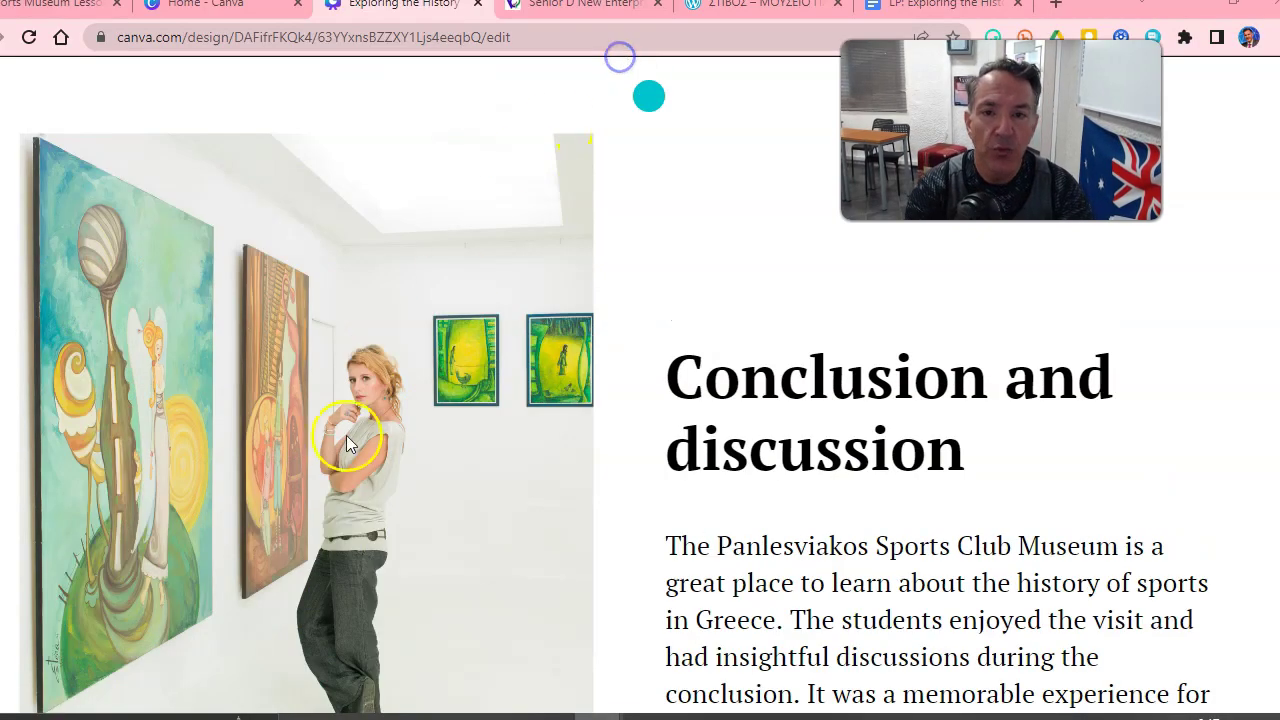
- Open the recent "Preserving the Legacy of Panlesviakos Sports Club" presentation from the Canva projects, checking the lesson title in Google Docs
left_click(196, 14)
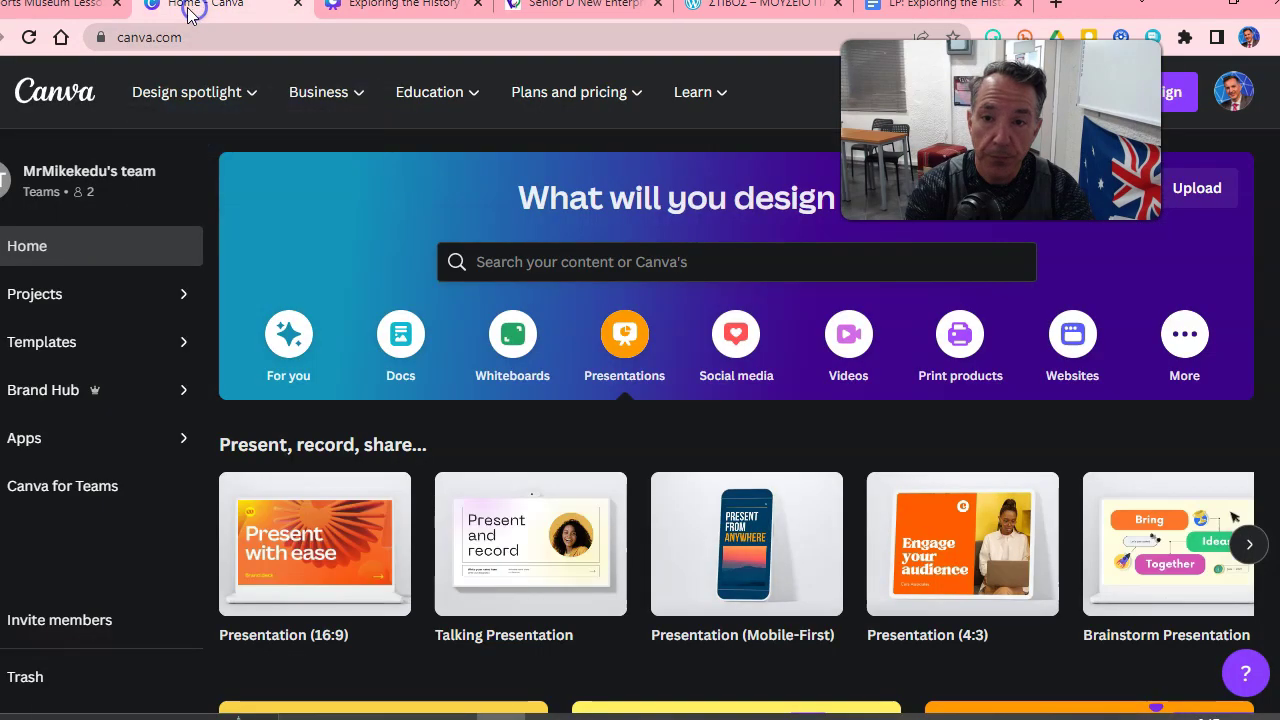
scroll(214, 514, "down", 4)
scroll(243, 527, "down", 6)
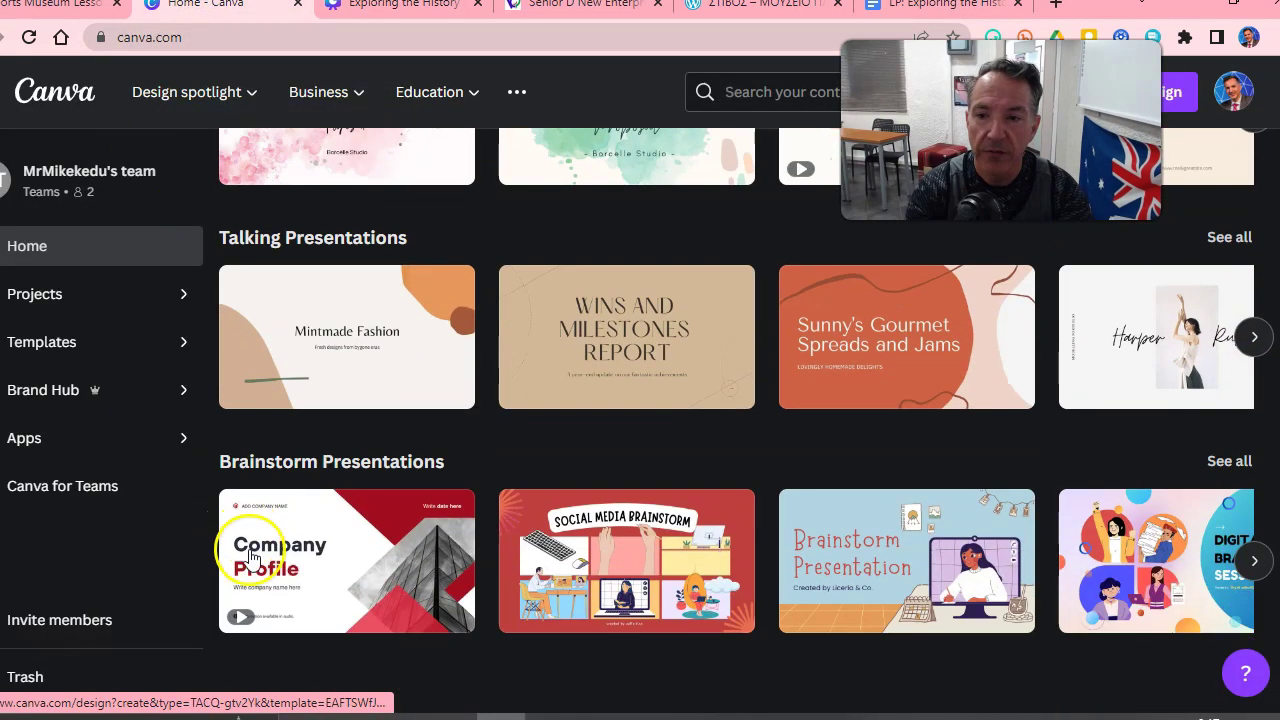
scroll(150, 400, "up", 10)
left_click(86, 293)
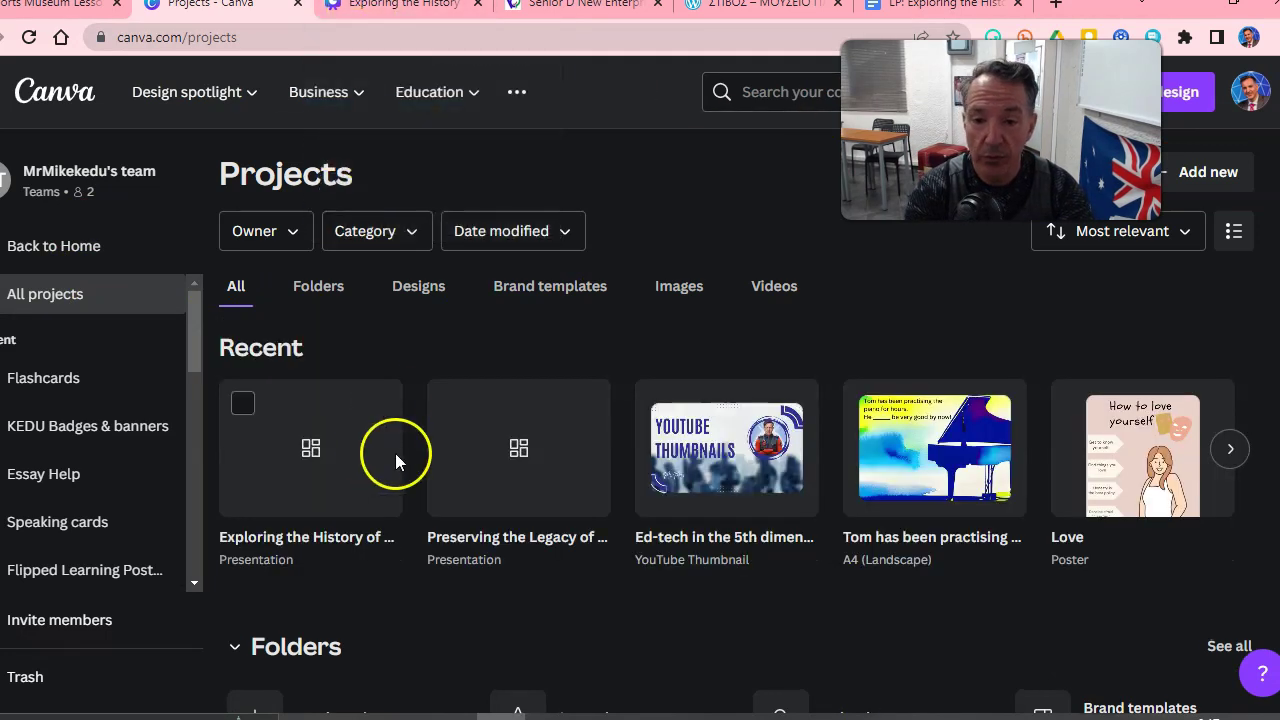
left_click(500, 466)
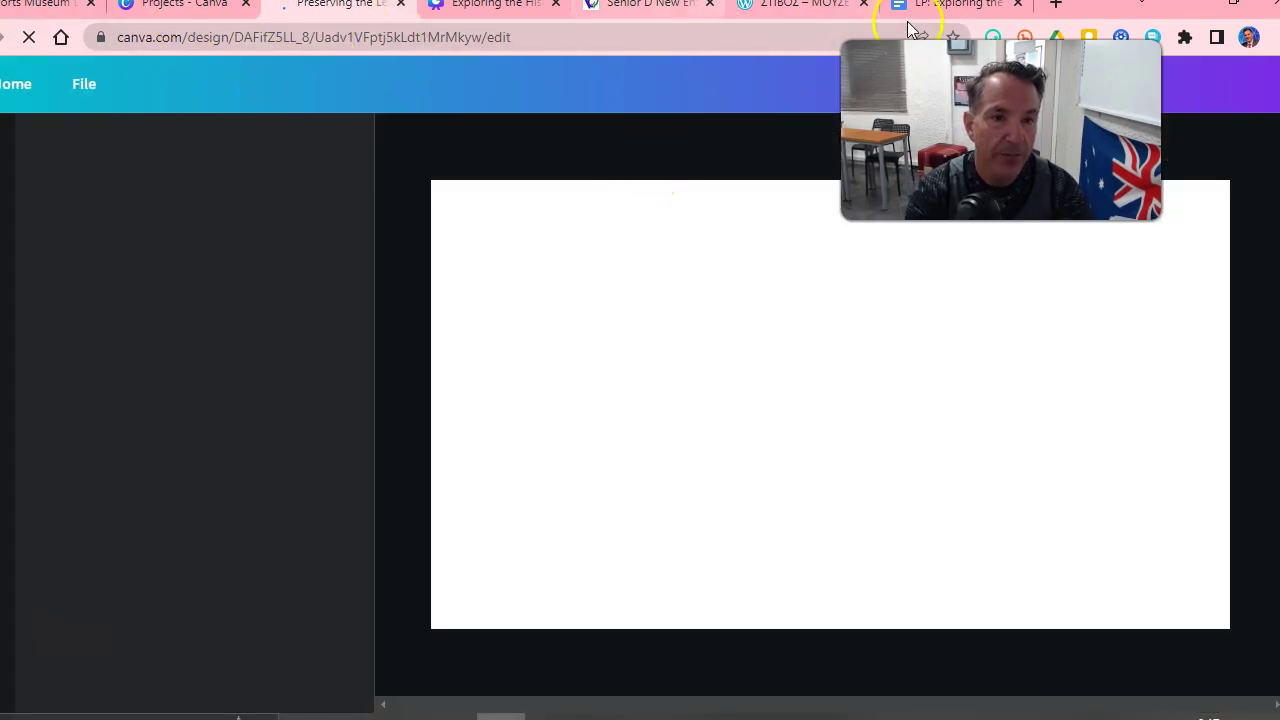
left_click(909, 12)
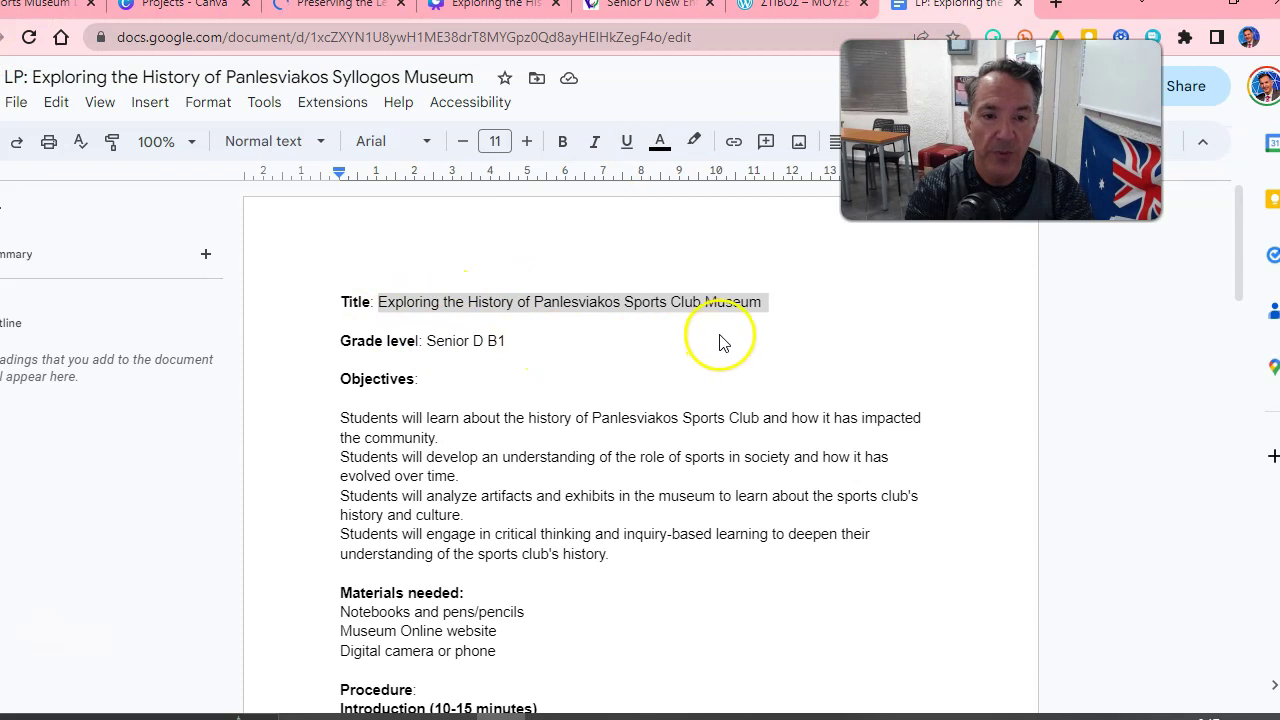
left_click(282, 8)
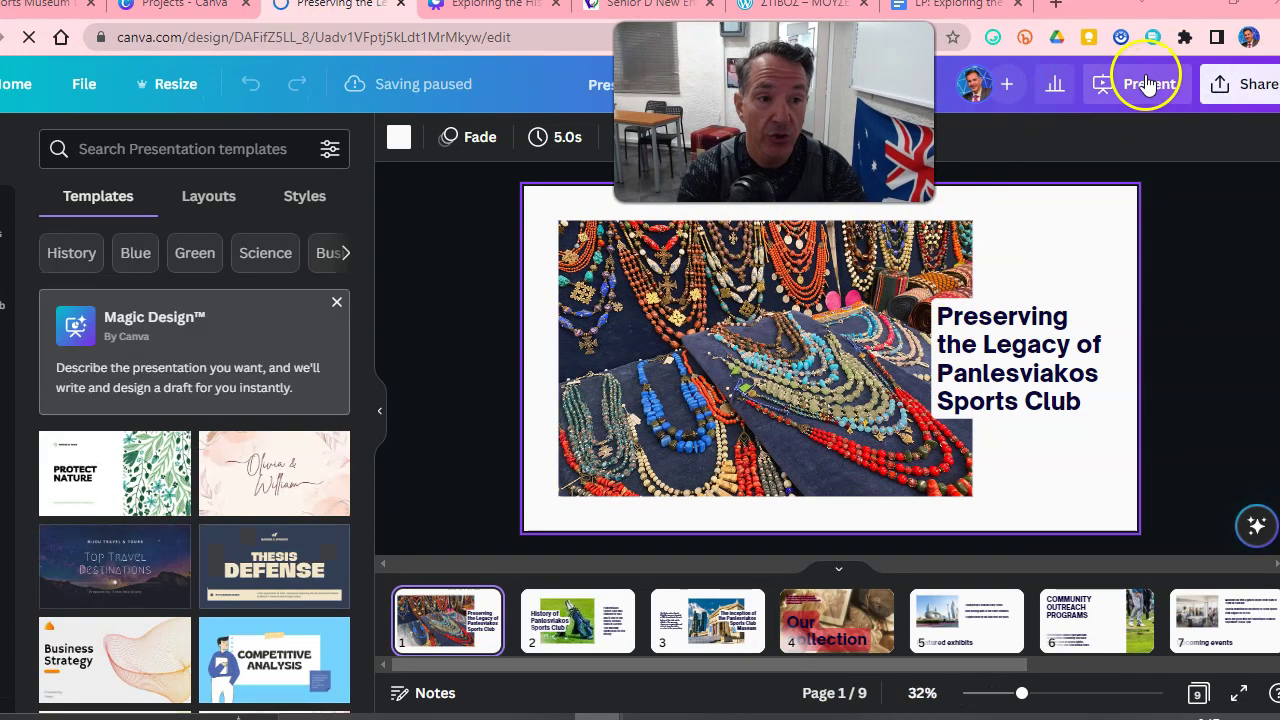
- Present the "Preserving the Legacy of Panlesviakos Sports Club" slides full screen, review them to the closing slide, and exit the show
left_click(1148, 84)
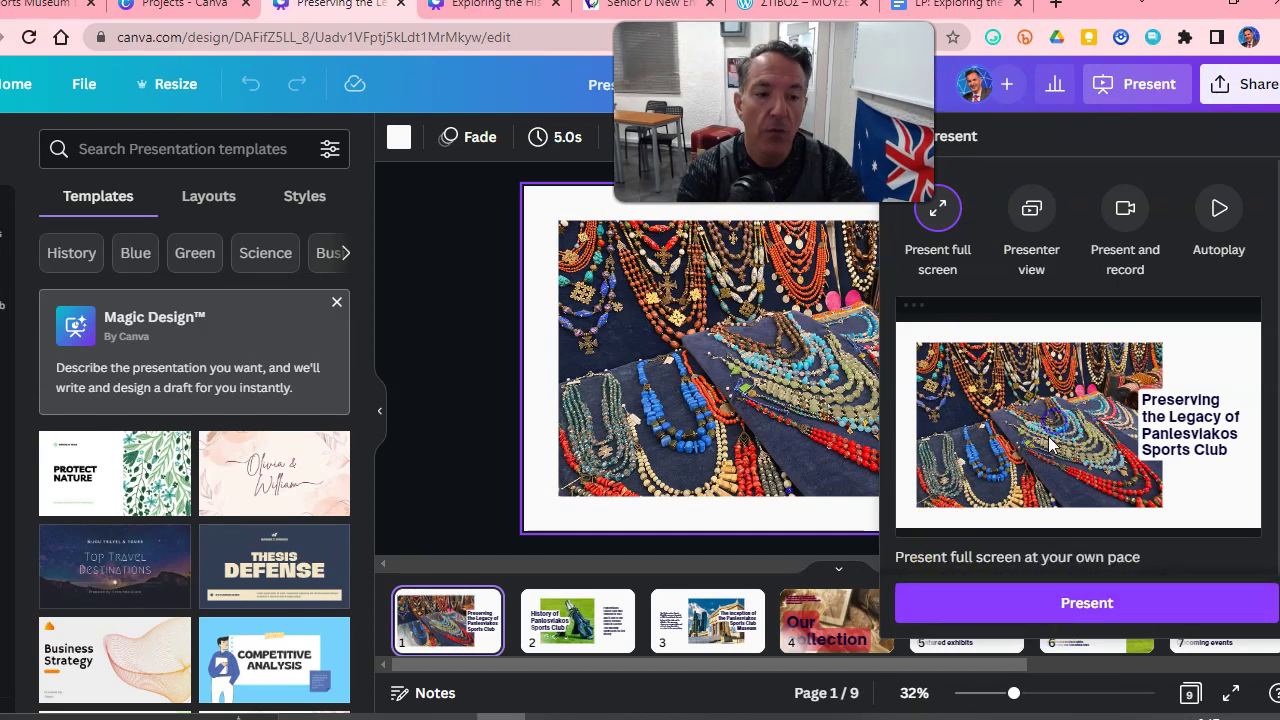
left_click(980, 604)
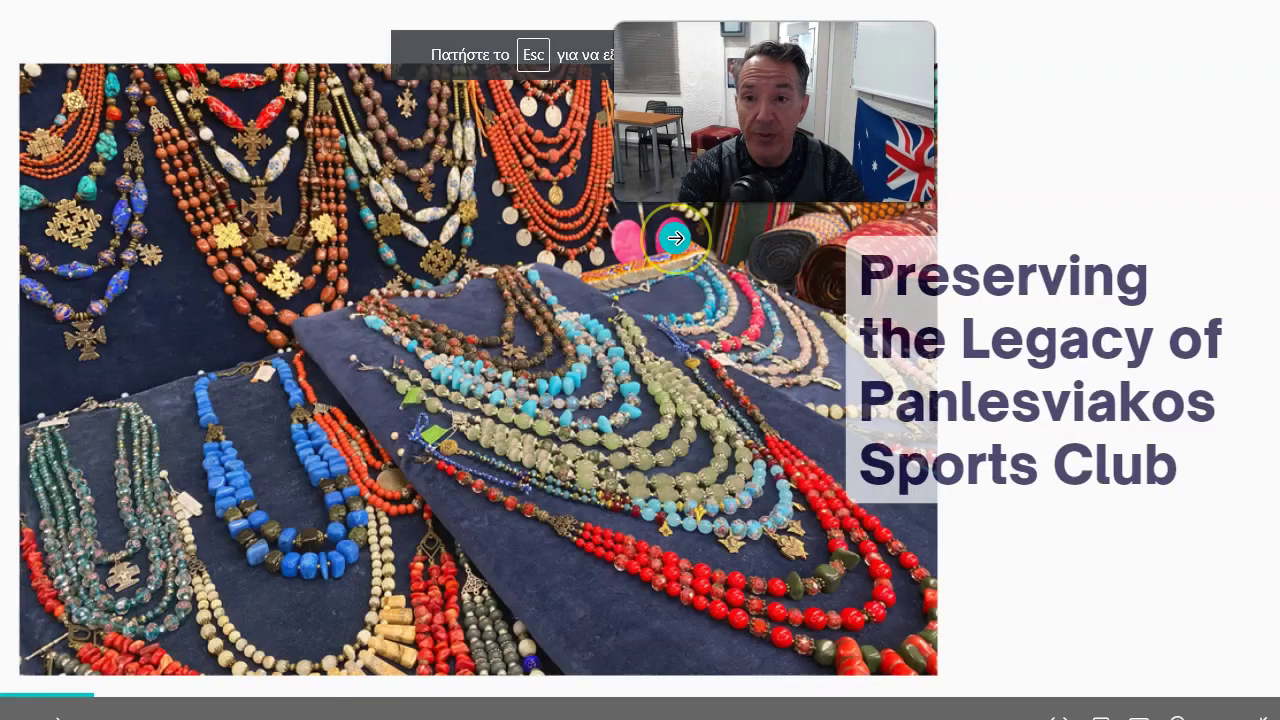
key("Right")
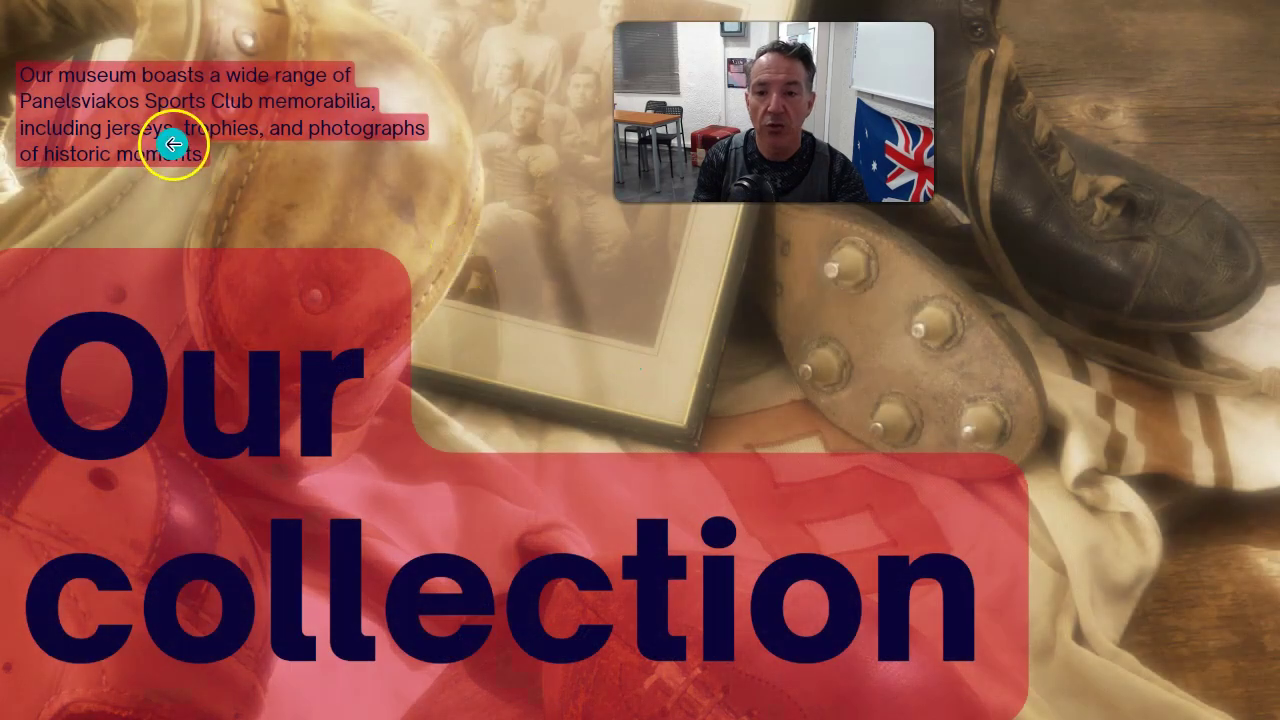
left_click(673, 428)
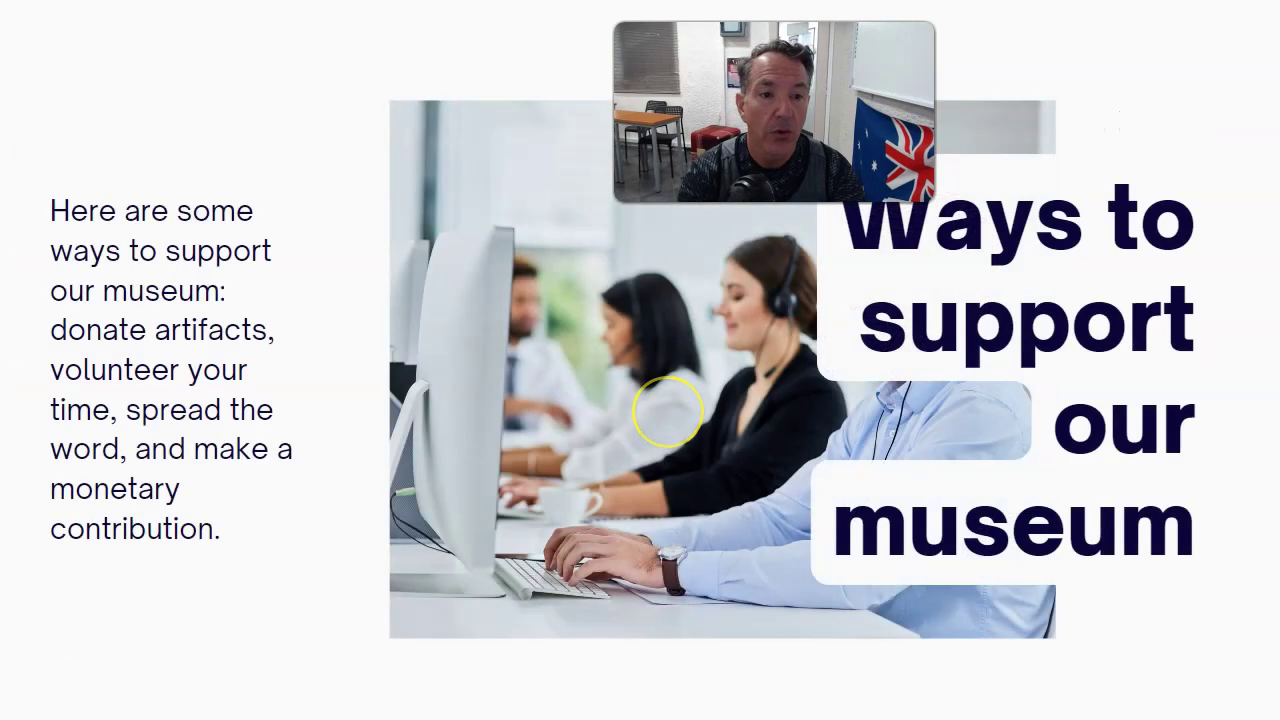
key("Escape")
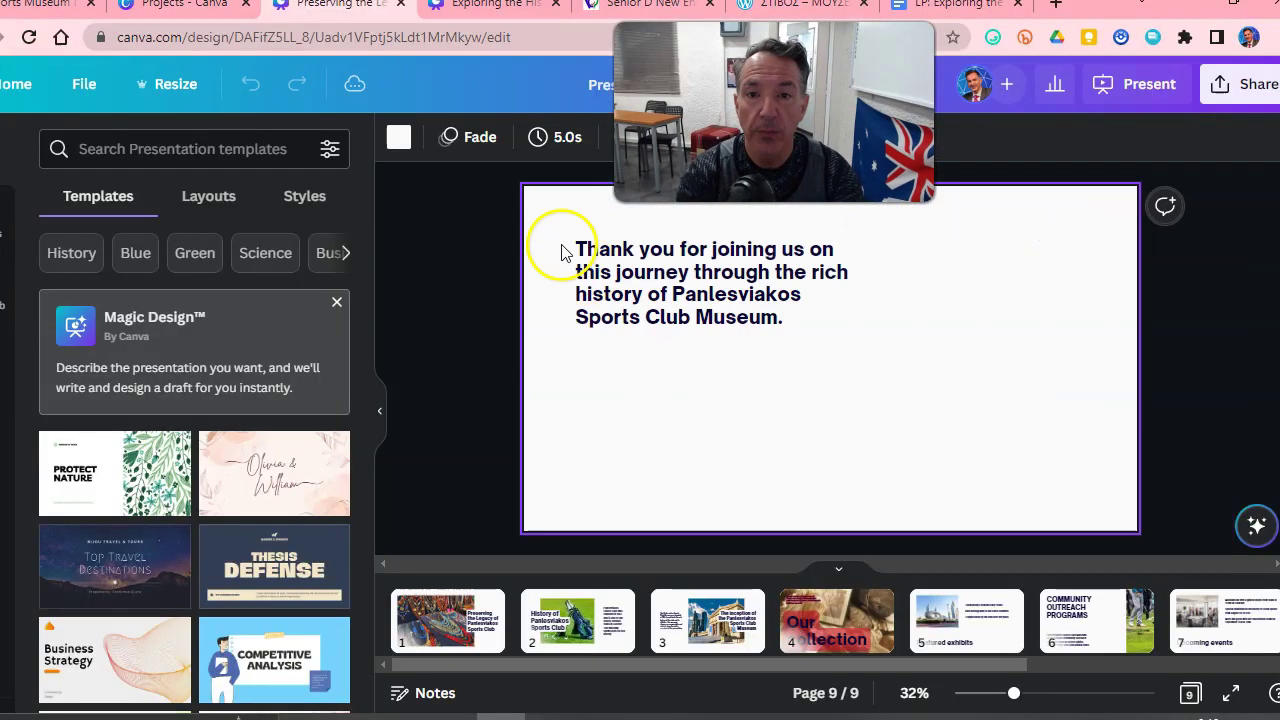
- Revisit the ChatGPT lesson plan and the Canva projects page, and return to the "Preserving the Legacy" presentation
left_click(45, 6)
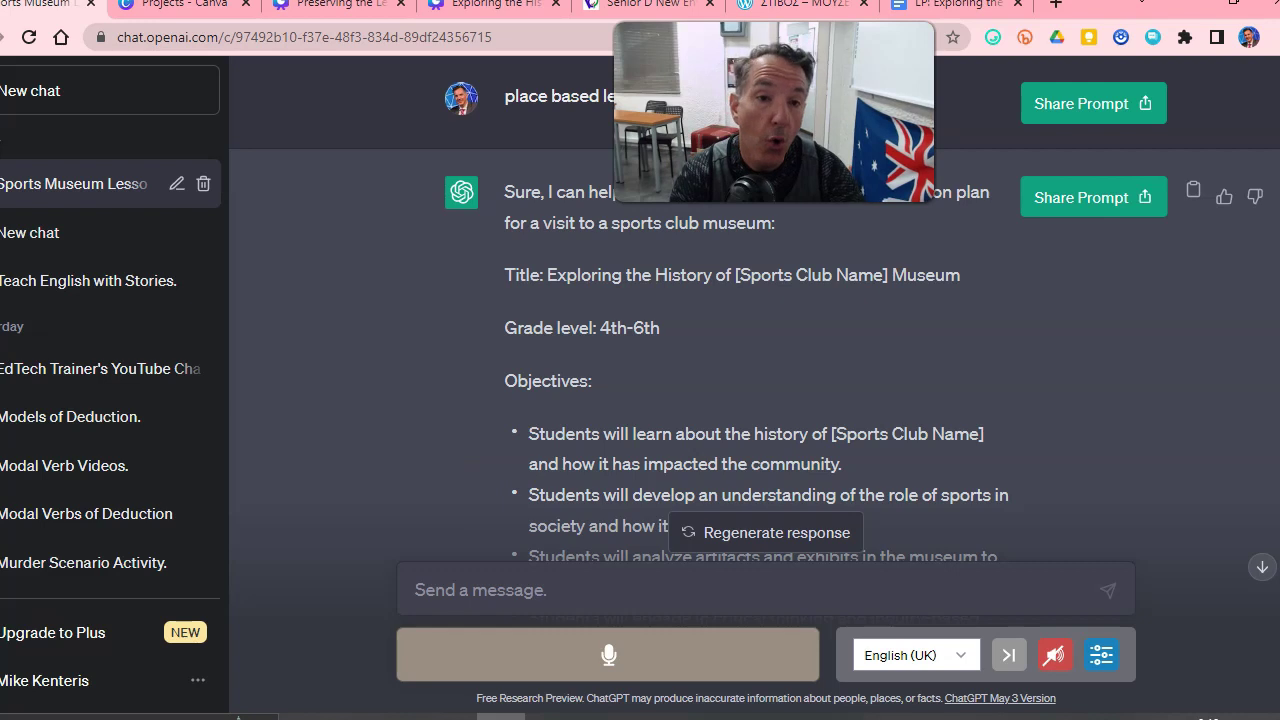
left_click(295, 14)
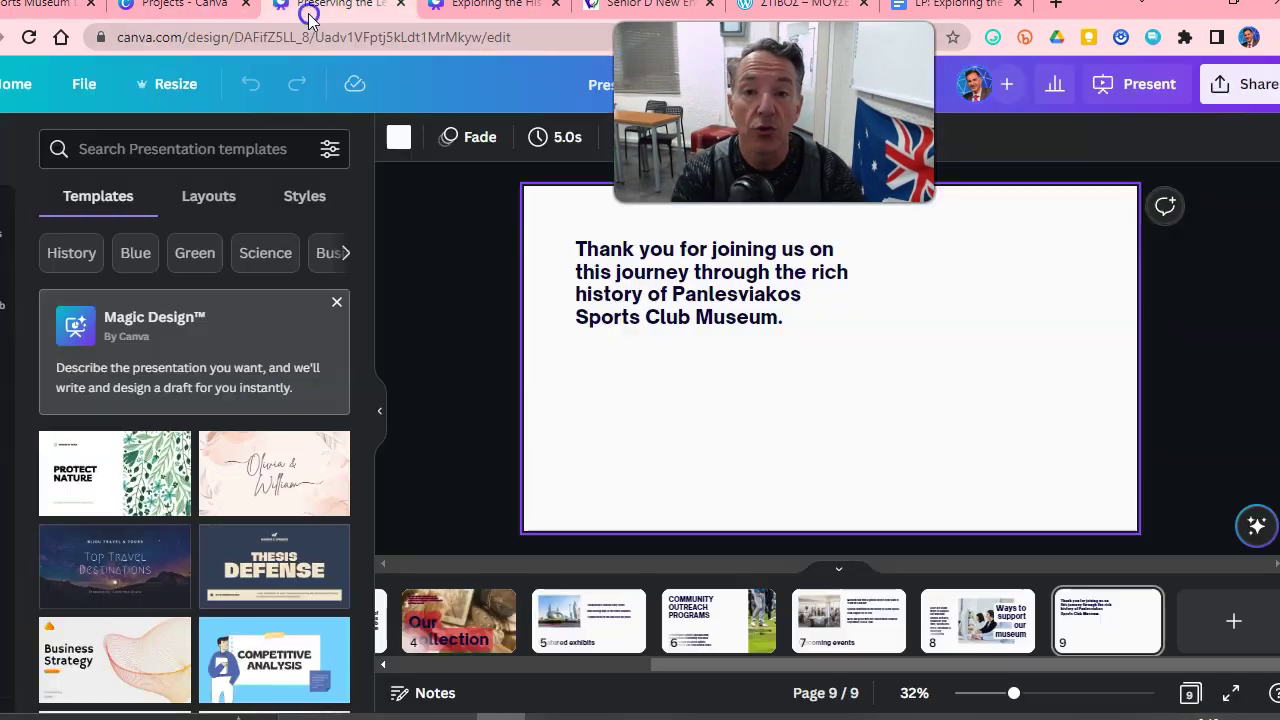
left_click(205, 8)
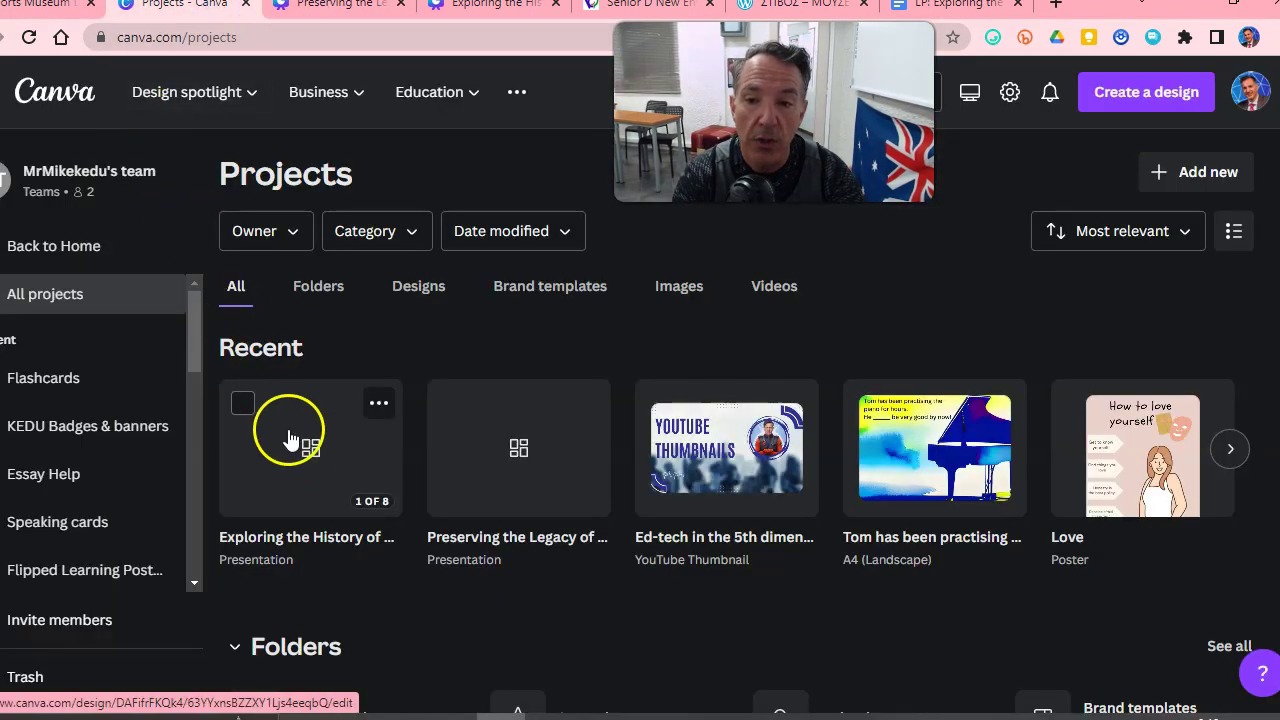
left_click(294, 9)
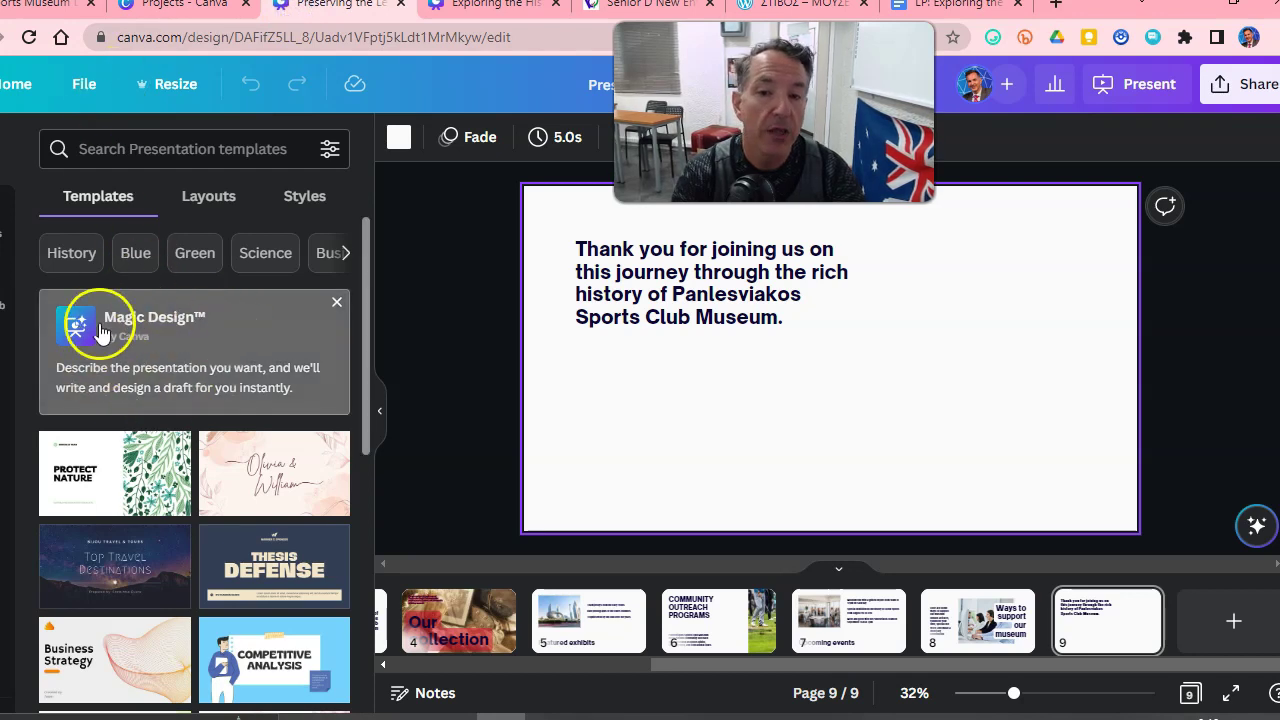